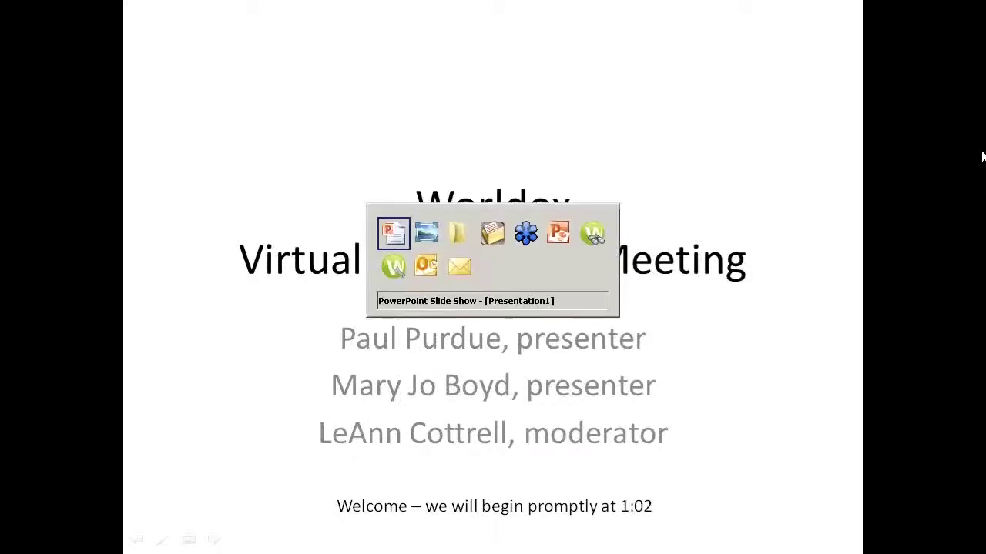
{"action": "key", "text": "alt+Tab"}
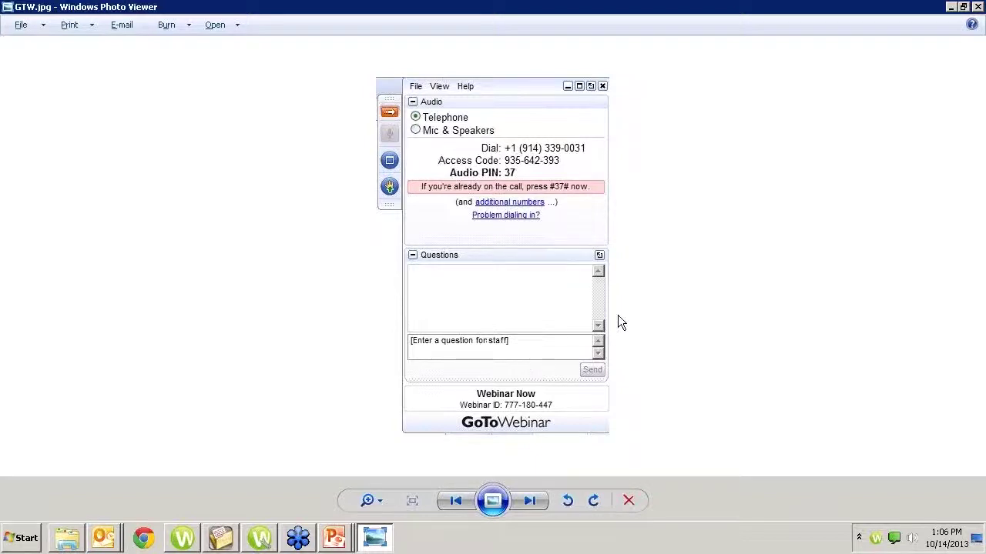
Step: Switch from the GTW.jpg photo to the WDADMIN administration window
{"action": "key", "text": "alt+Tab"}
{"action": "key", "text": "alt+Tab"}
{"action": "key", "text": "alt+Tab"}
{"action": "key", "text": "alt+Tab"}
{"action": "key", "text": "alt+Tab"}
{"action": "key", "text": "alt+Tab"}
{"action": "key", "text": "alt+Tab"}
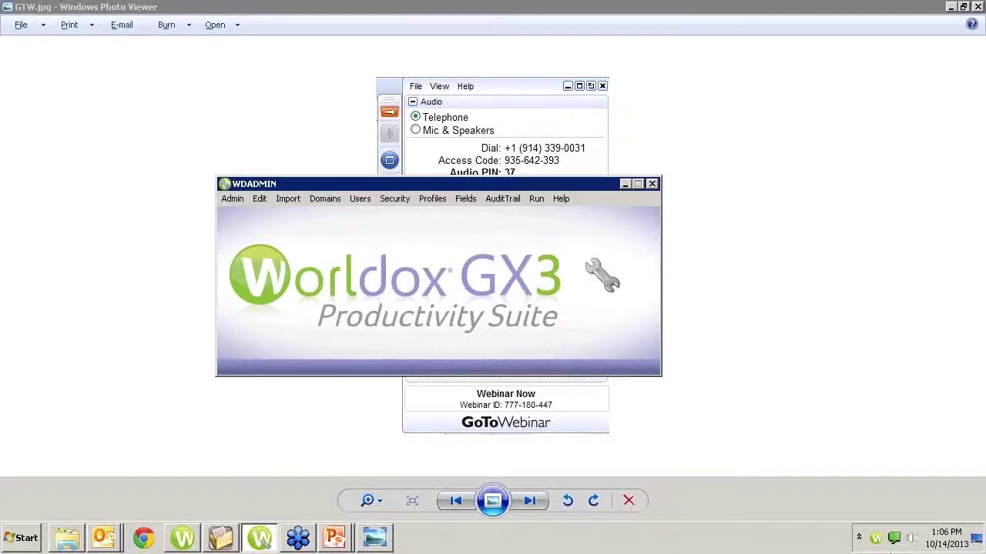
Step: Open the Worldox GX3 desktop, bring WDADMIN to the front, and open its Security menu
{"action": "left_click", "coordinate": [876, 538]}
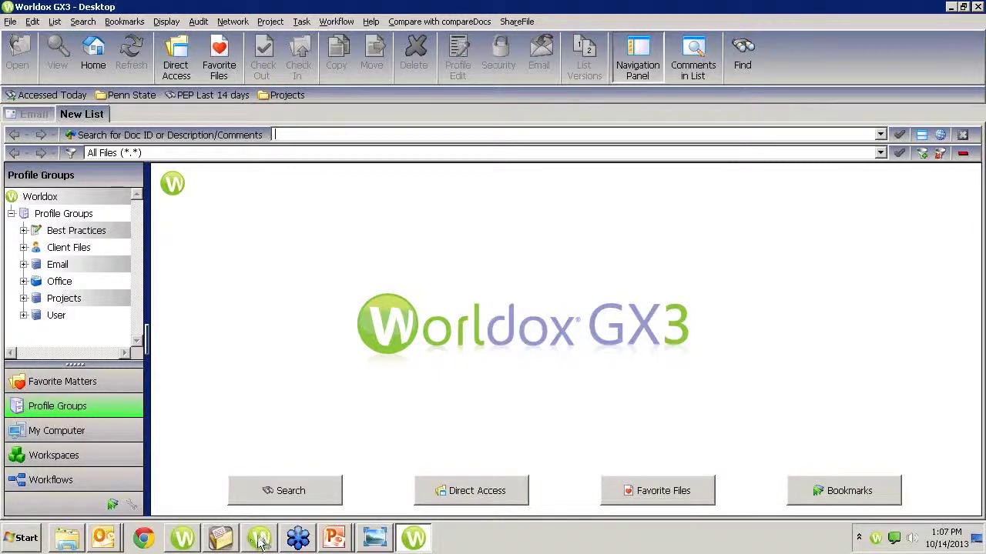
{"action": "mouse_move", "coordinate": [252, 543]}
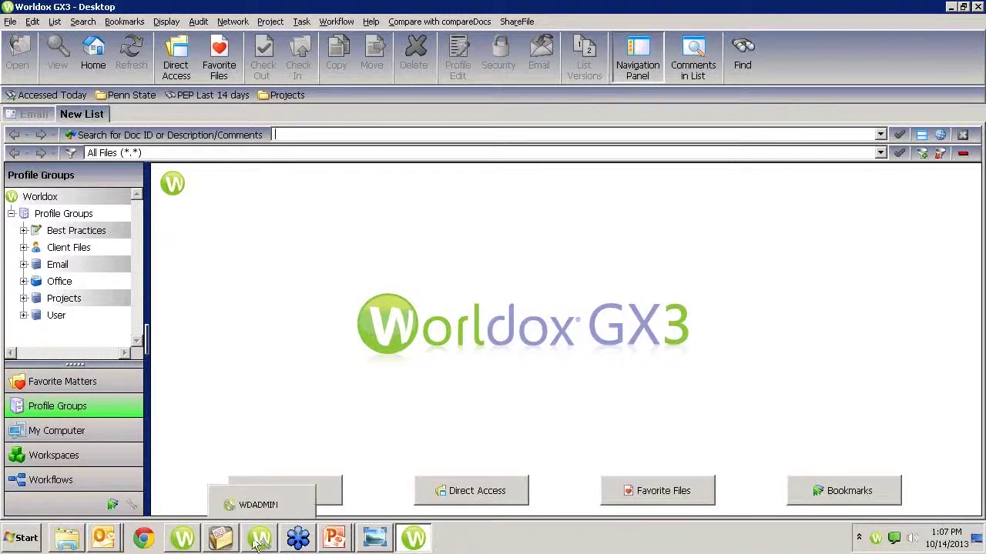
{"action": "left_click", "coordinate": [254, 543]}
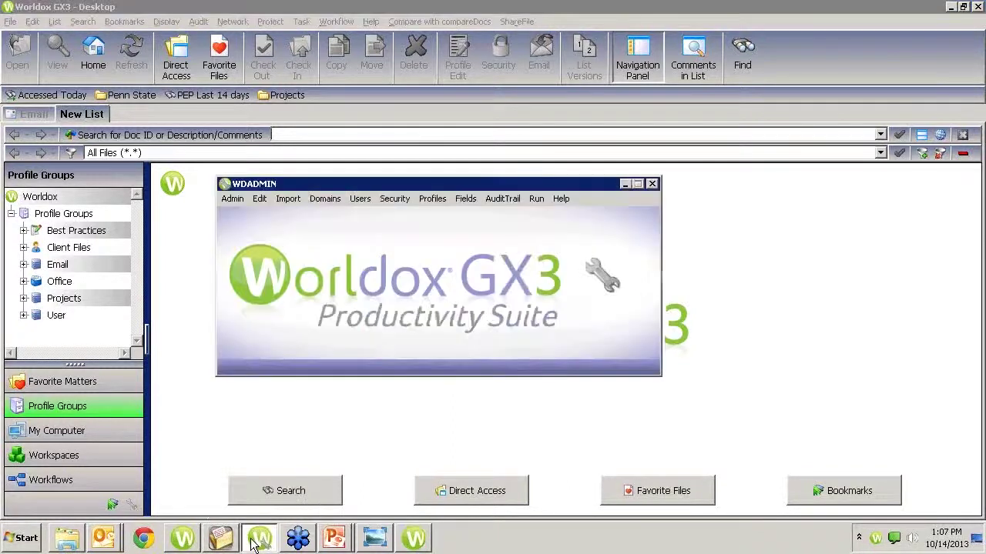
{"action": "left_click", "coordinate": [395, 201]}
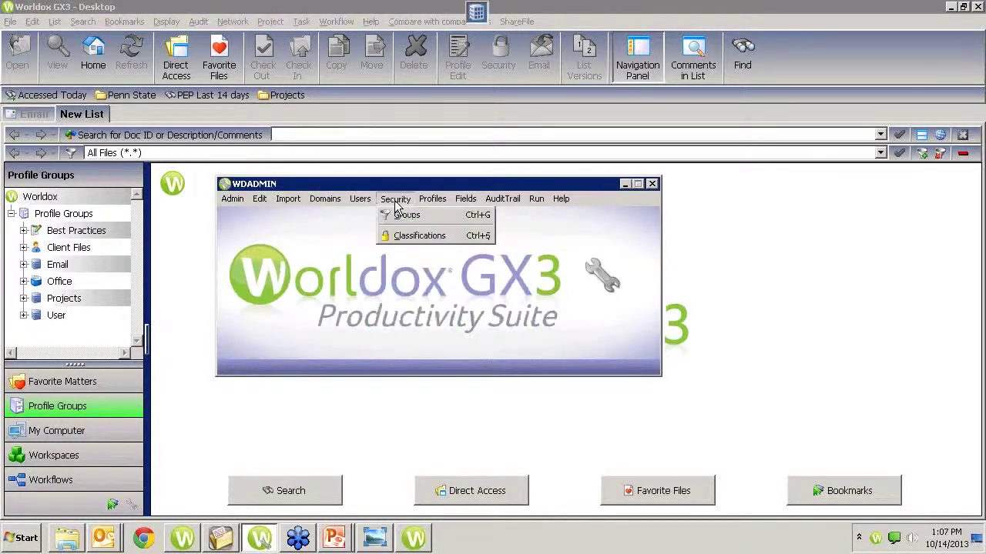
Step: Open Security > Groups and display the Ethical Walls list with the Client Files wall
{"action": "left_click", "coordinate": [400, 218]}
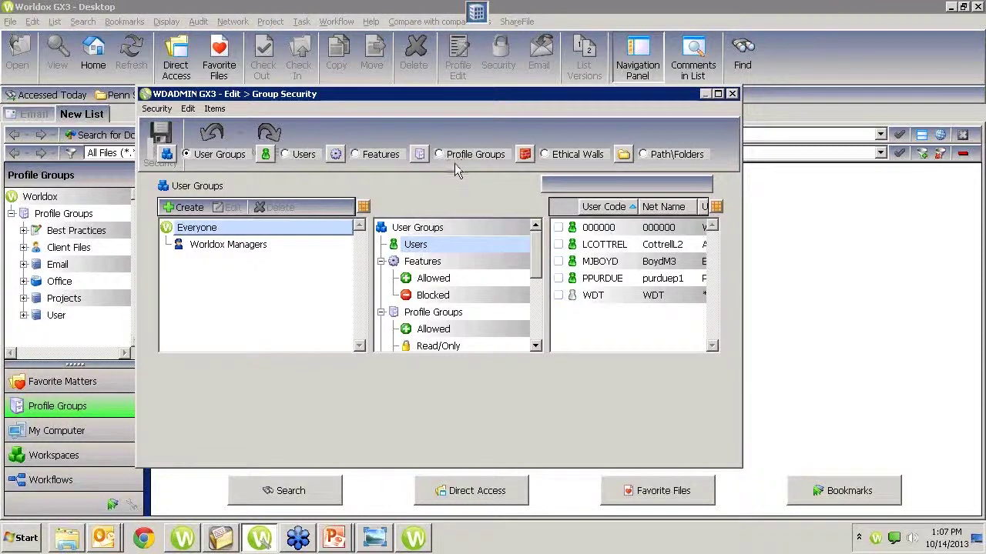
{"action": "left_click", "coordinate": [546, 154]}
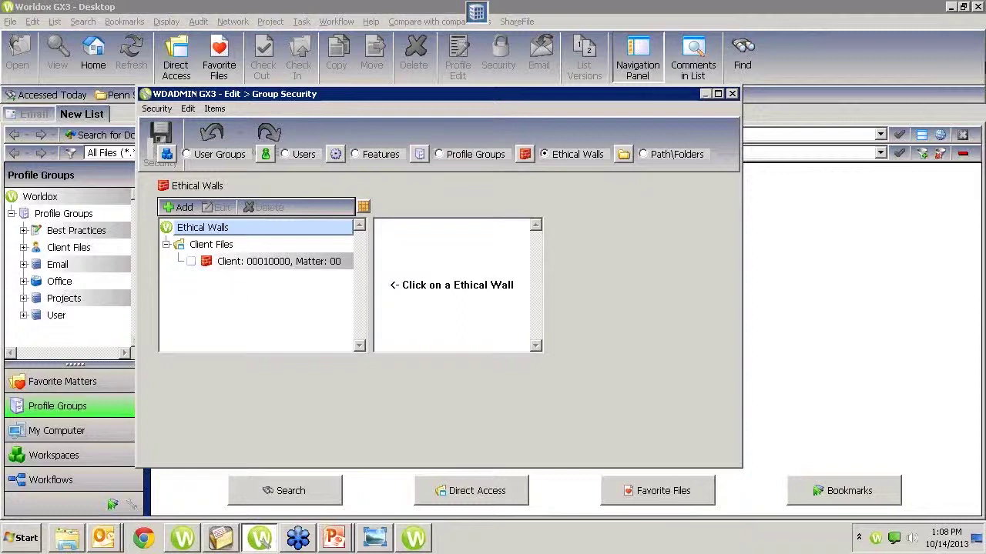
Step: Open the Client 00010000, Matter 00 wall's settings and accept them unchanged
{"action": "left_click", "coordinate": [238, 263]}
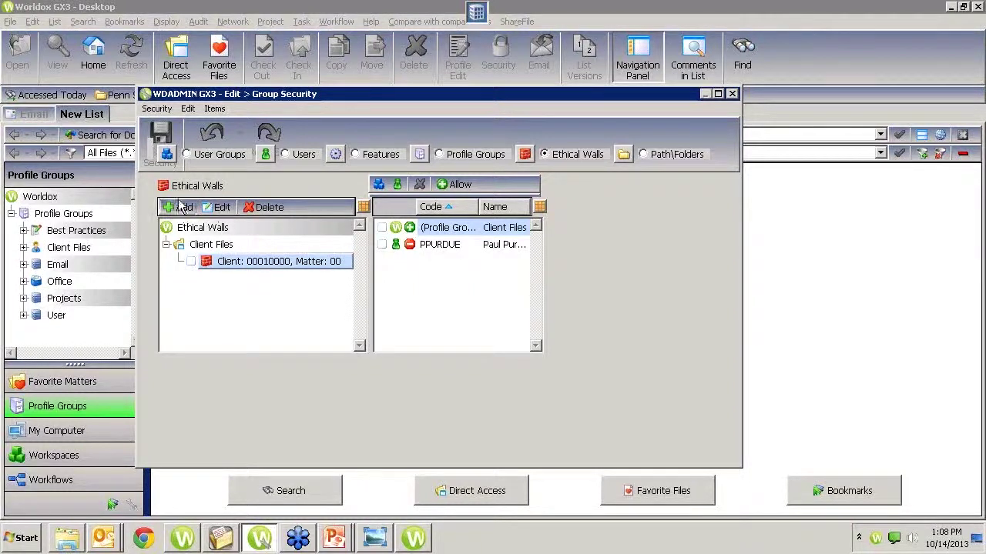
{"action": "left_click", "coordinate": [220, 208]}
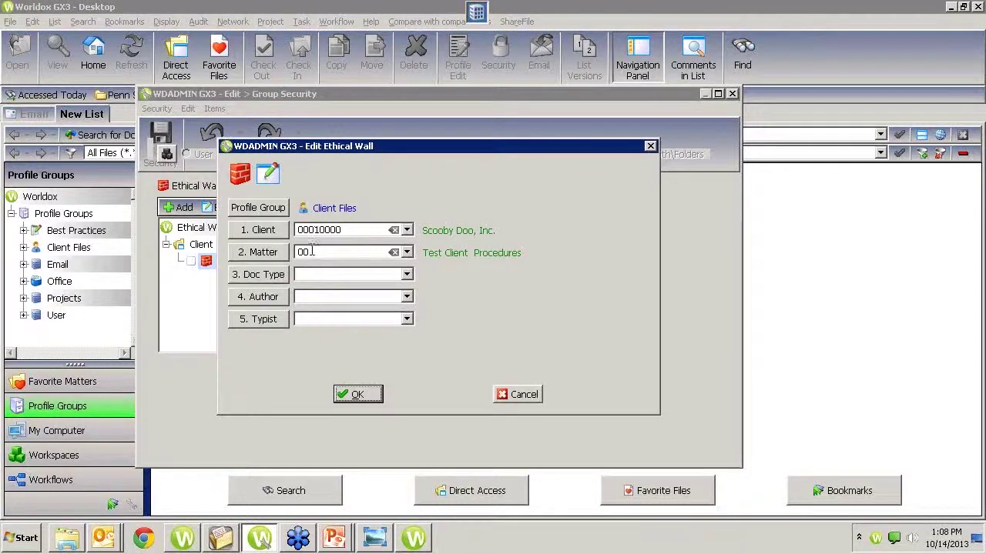
{"action": "left_click", "coordinate": [355, 394]}
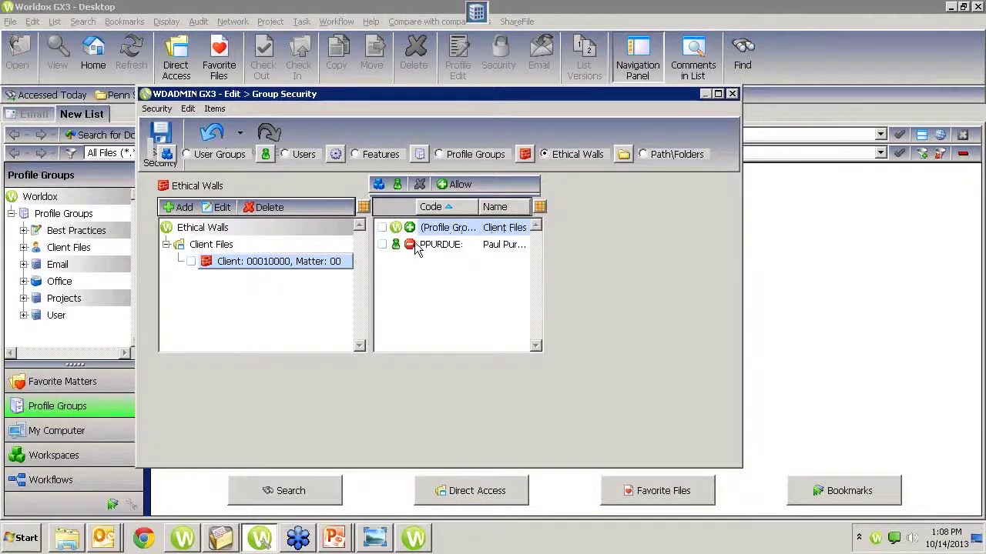
Step: Check the wall's user list without adding anyone, then close Group Security
{"action": "left_click", "coordinate": [397, 184]}
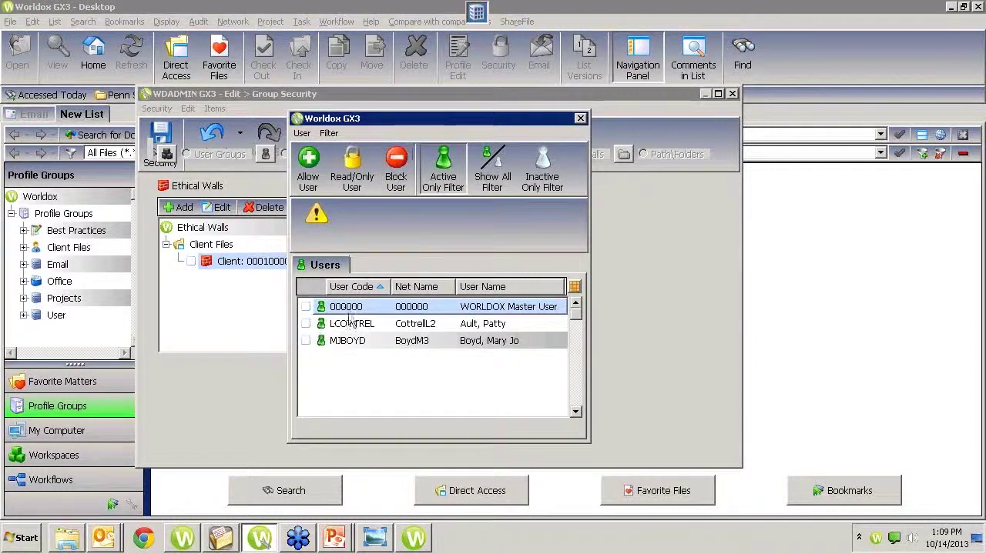
{"action": "left_click", "coordinate": [580, 117]}
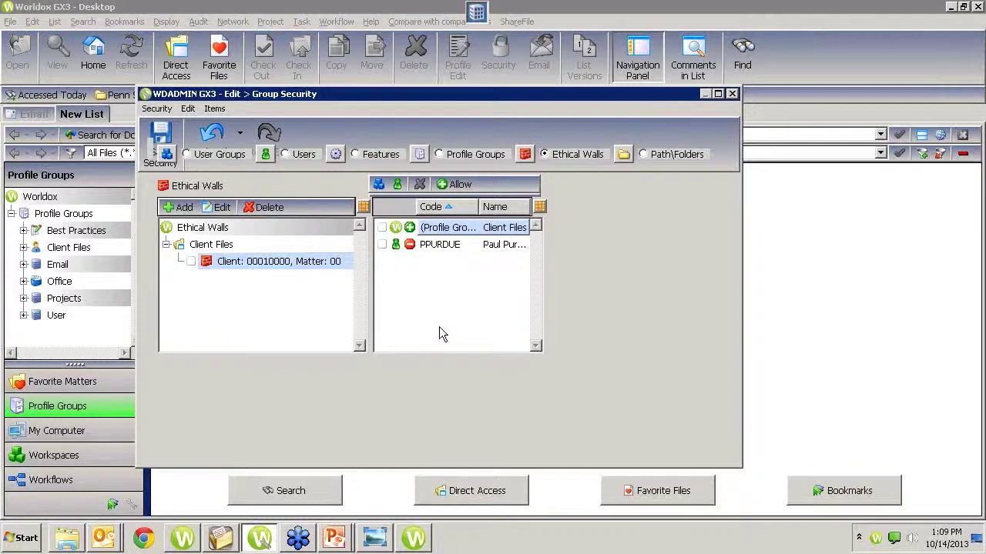
{"action": "left_click", "coordinate": [732, 94]}
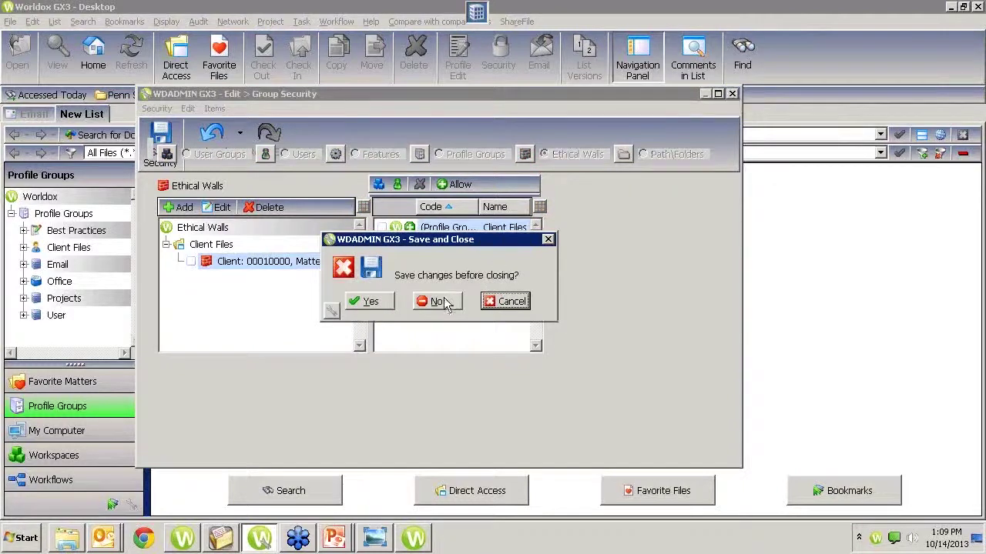
Step: Save the security changes, then look up Client Files, Scooby Doo, Inc., matter 00 in Direct Access
{"action": "left_click", "coordinate": [371, 304]}
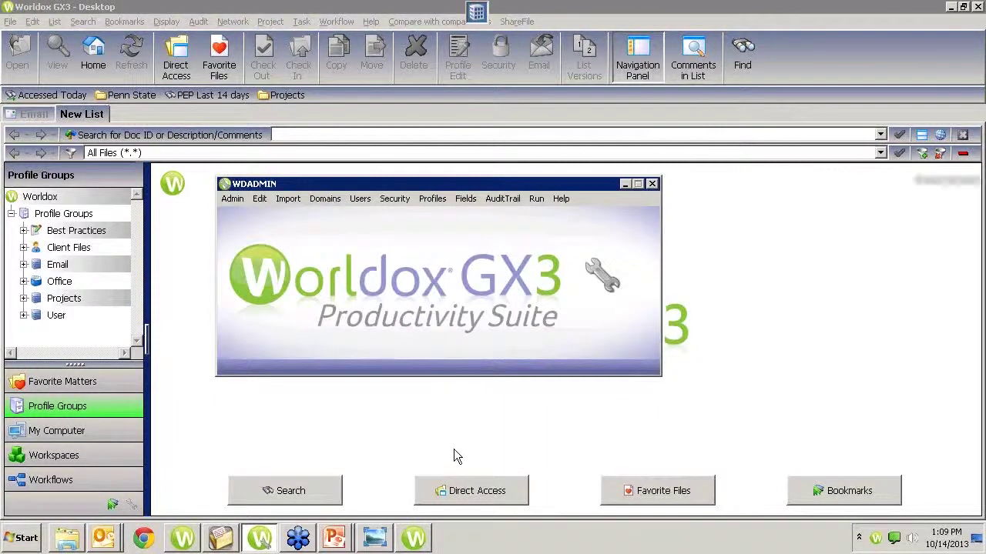
{"action": "left_click", "coordinate": [456, 491]}
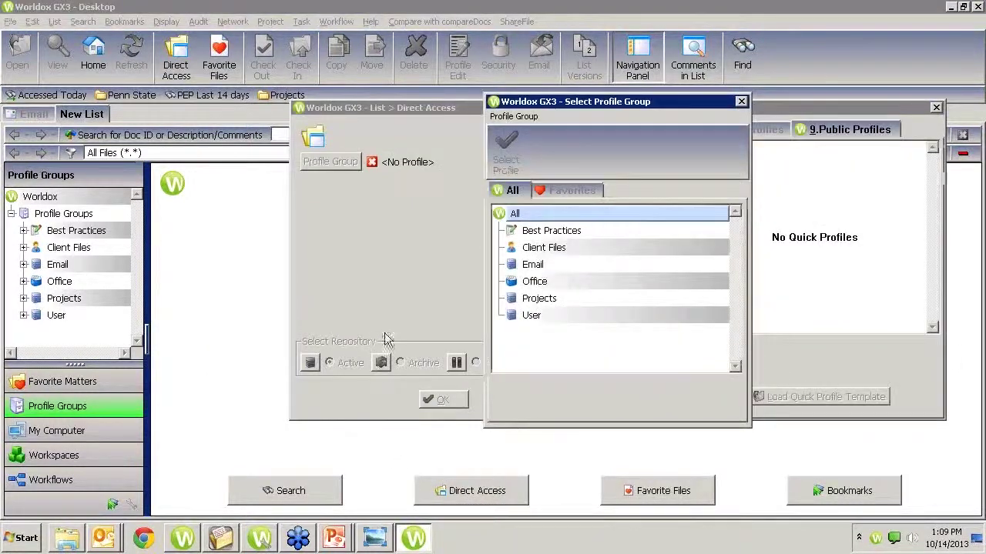
{"action": "double_click", "coordinate": [545, 249]}
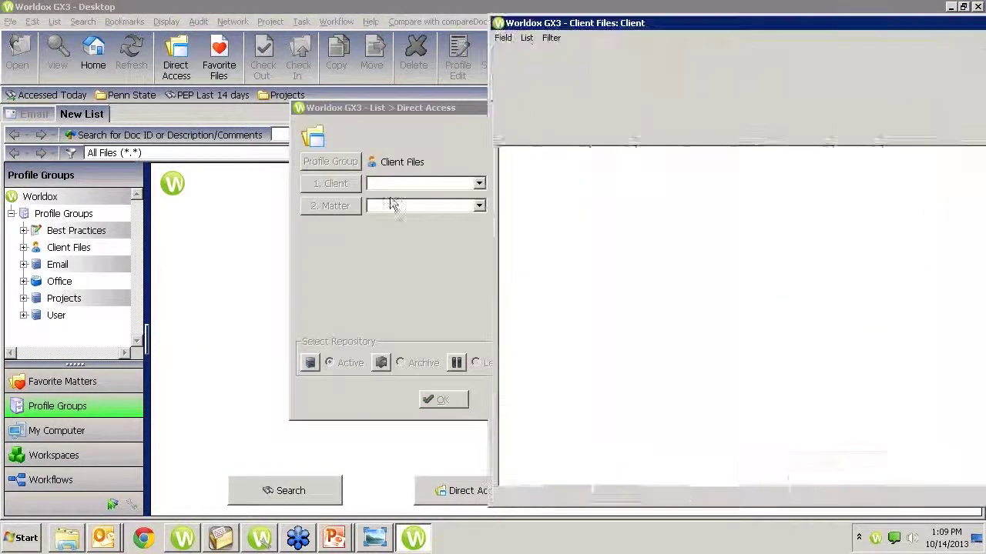
{"action": "type", "text": "scooby"}
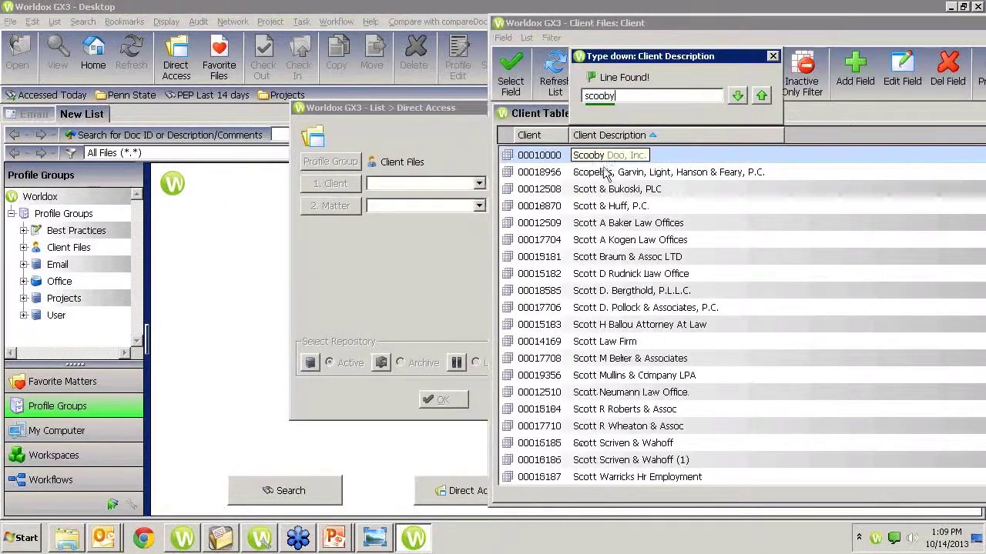
{"action": "double_click", "coordinate": [598, 158]}
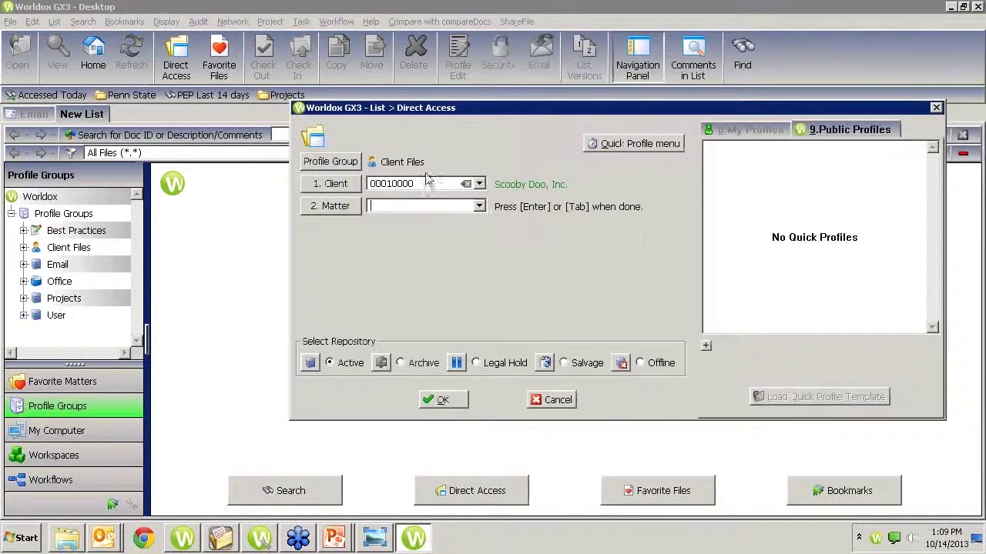
{"action": "type", "text": "00"}
{"action": "key", "text": "Tab"}
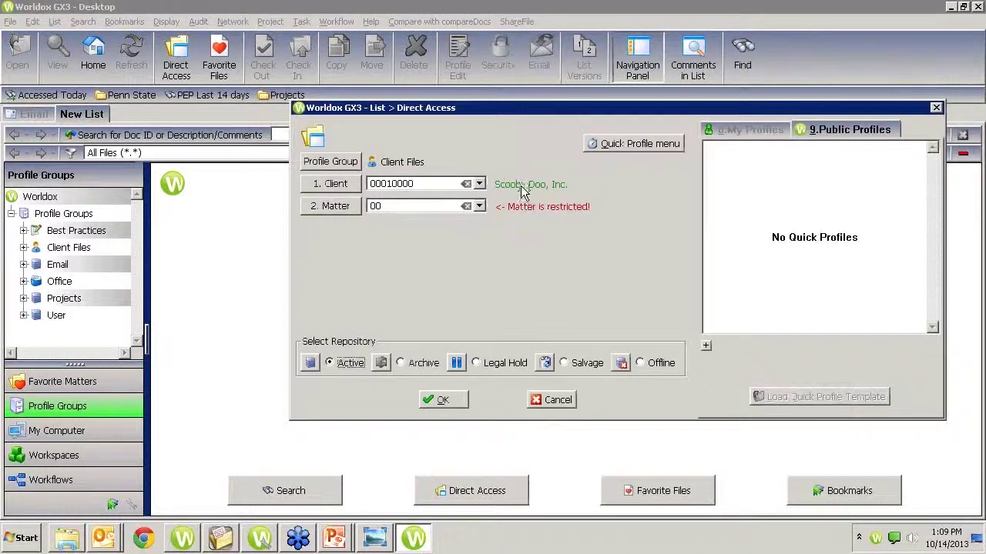
Step: Pick matter 10 from the matter table, decline going to the empty location, and cancel
{"action": "left_click", "coordinate": [478, 206]}
{"action": "left_click", "coordinate": [479, 208]}
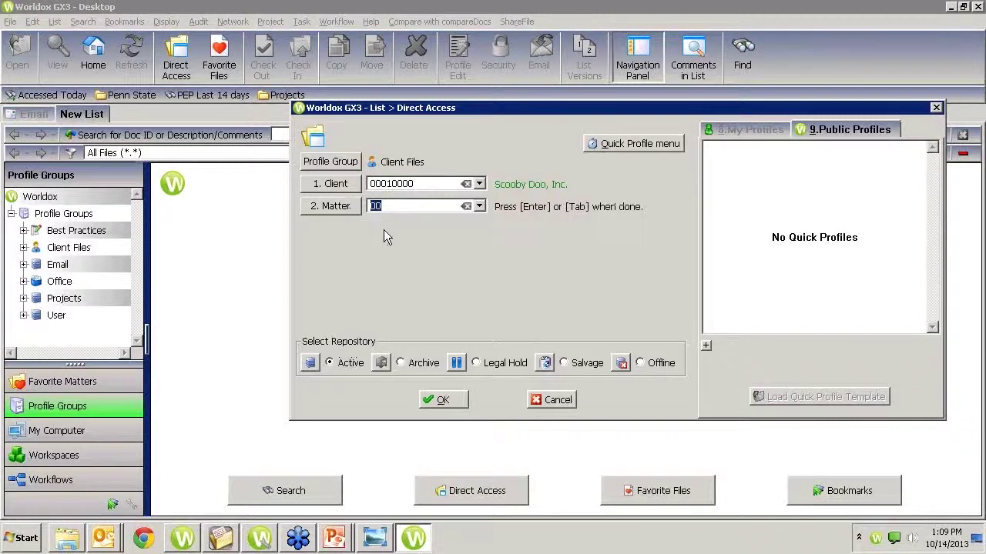
{"action": "left_click", "coordinate": [479, 206]}
{"action": "left_click", "coordinate": [400, 242]}
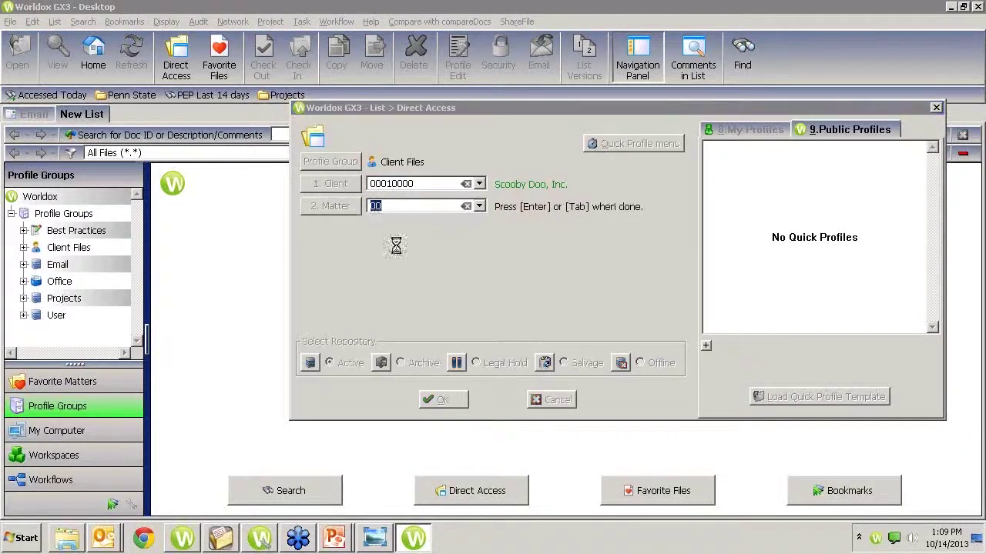
{"action": "double_click", "coordinate": [707, 174]}
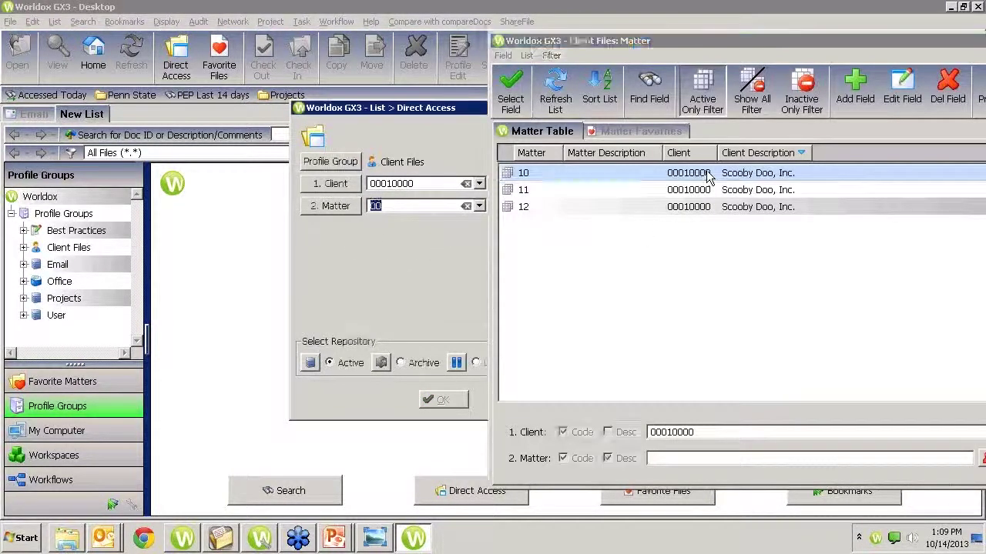
{"action": "left_click", "coordinate": [430, 396]}
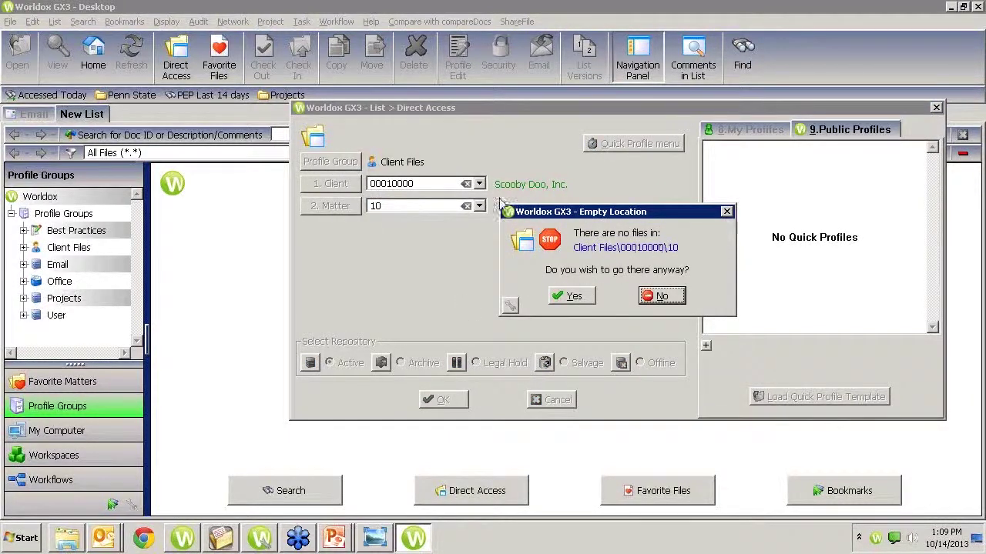
{"action": "left_click", "coordinate": [667, 298]}
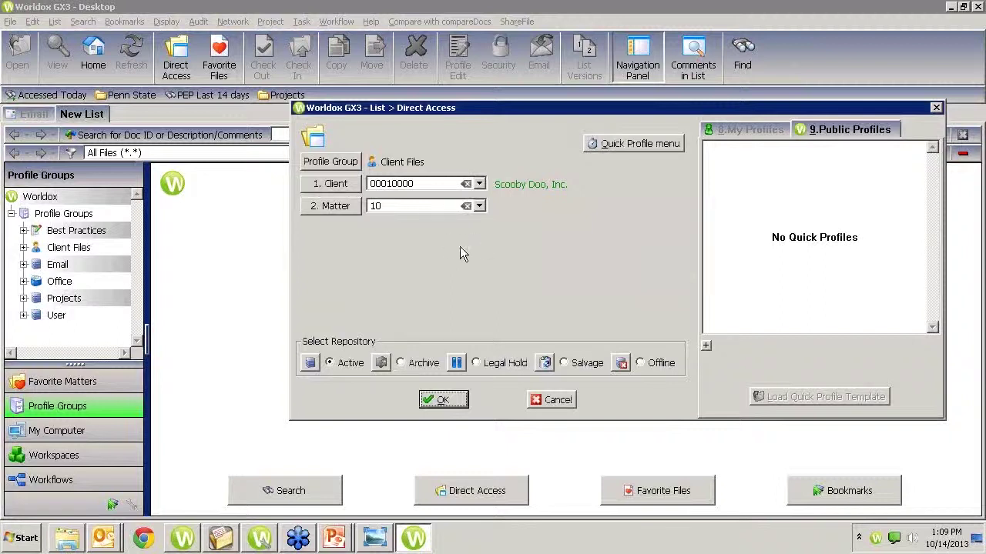
{"action": "left_click", "coordinate": [556, 406]}
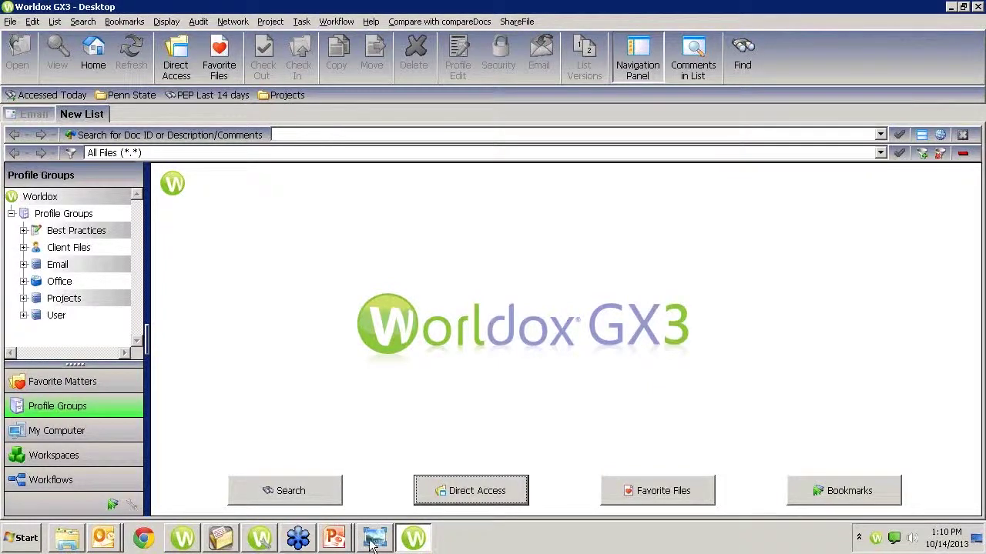
{"action": "mouse_move", "coordinate": [372, 544]}
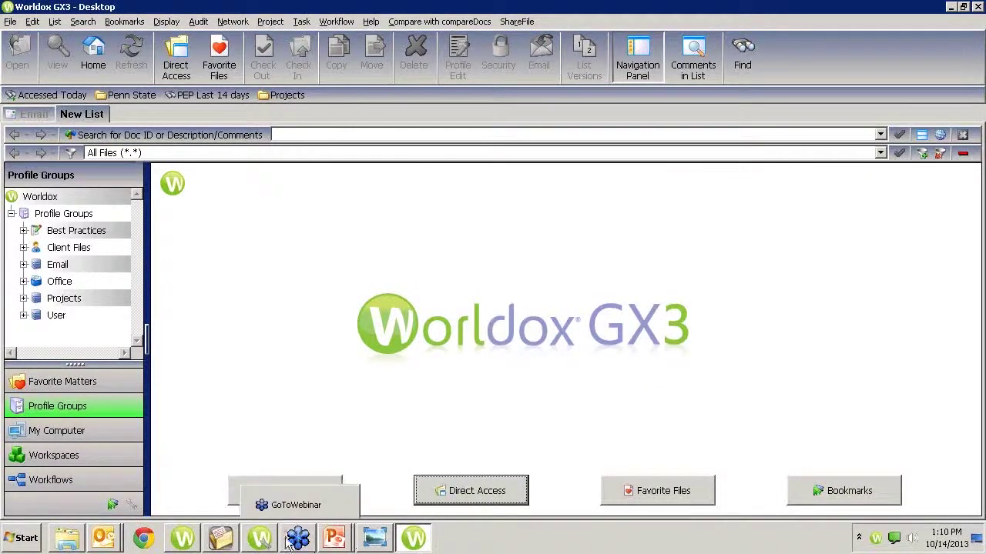
Step: Reopen Security > Groups in WDADMIN and show the Ethical Walls list
{"action": "mouse_move", "coordinate": [248, 544]}
{"action": "left_click", "coordinate": [254, 541]}
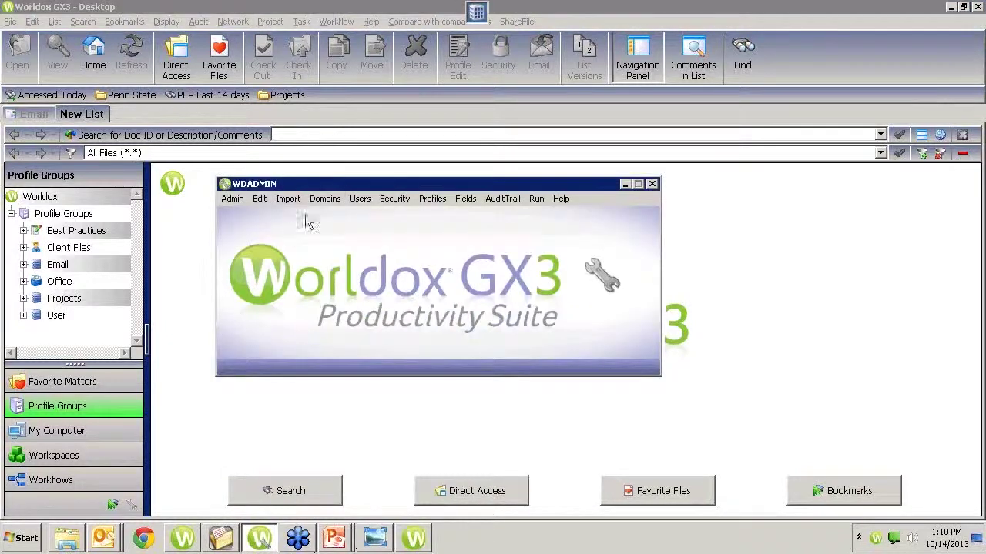
{"action": "left_click", "coordinate": [395, 200]}
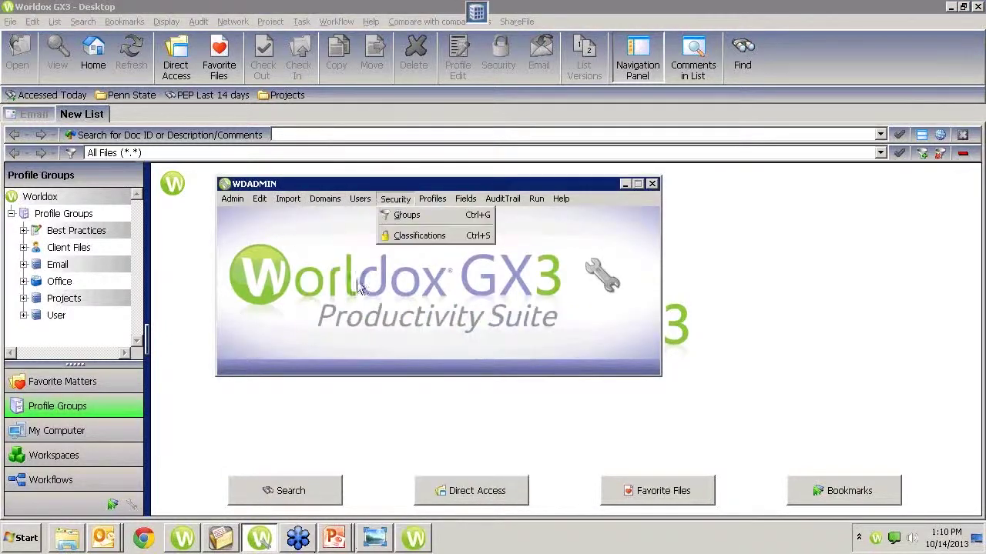
{"action": "left_click", "coordinate": [405, 215]}
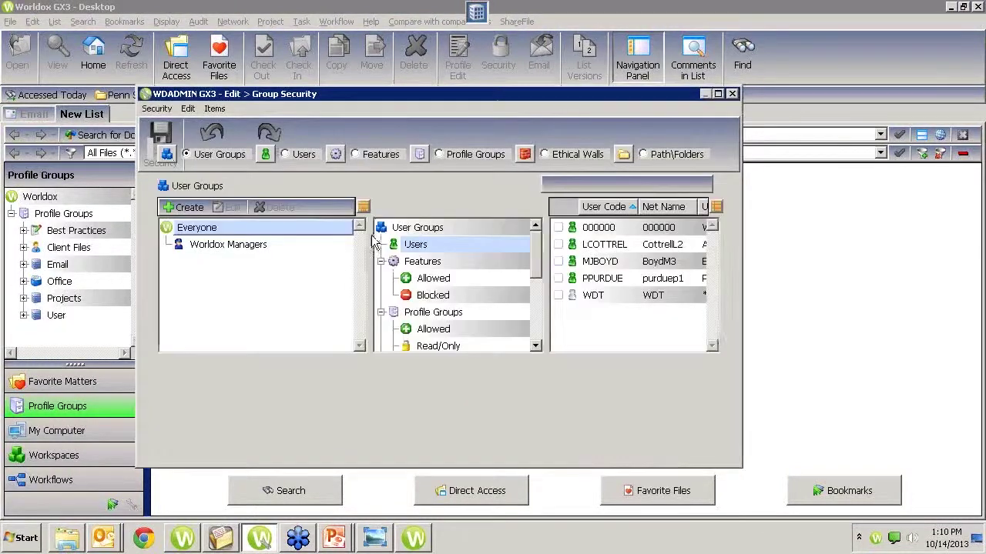
{"action": "left_click", "coordinate": [544, 155]}
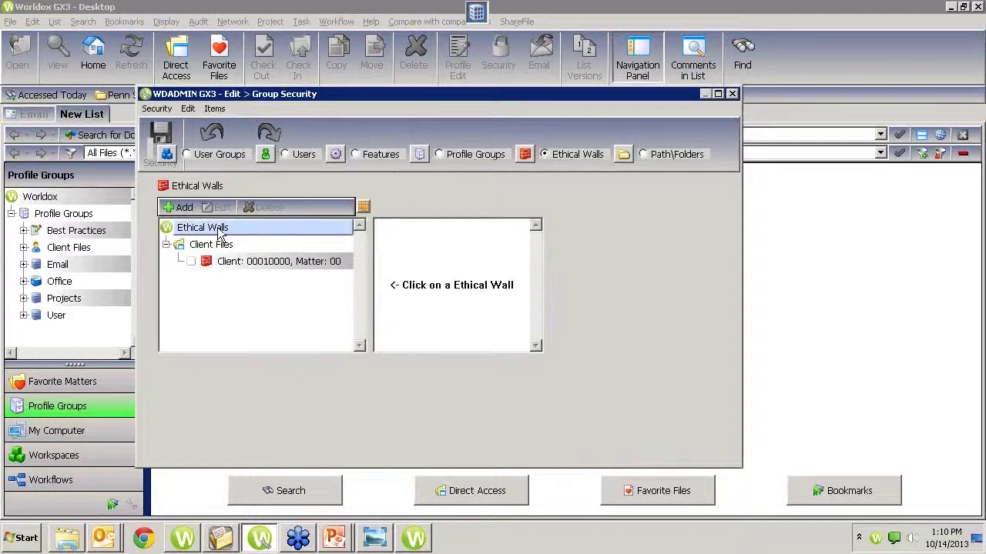
Step: Delete the Client: 00010000, Matter: 00 ethical wall, confirming with Yes
{"action": "left_click", "coordinate": [181, 210]}
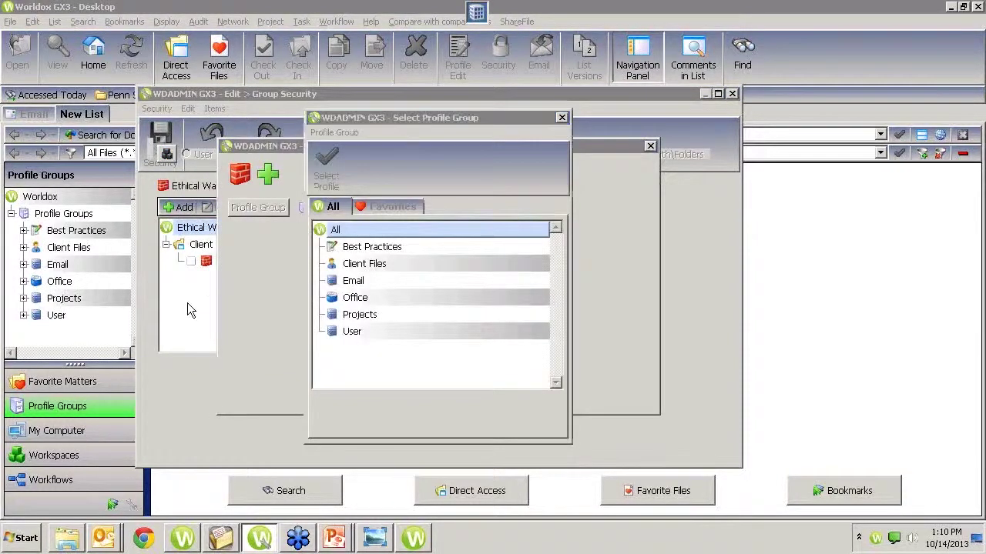
{"action": "left_click", "coordinate": [562, 117]}
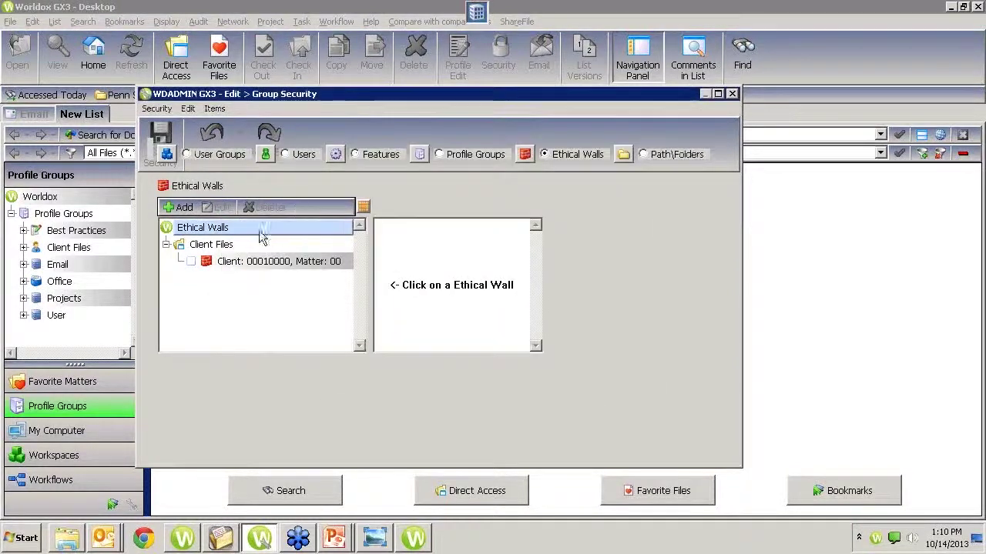
{"action": "left_click", "coordinate": [244, 264]}
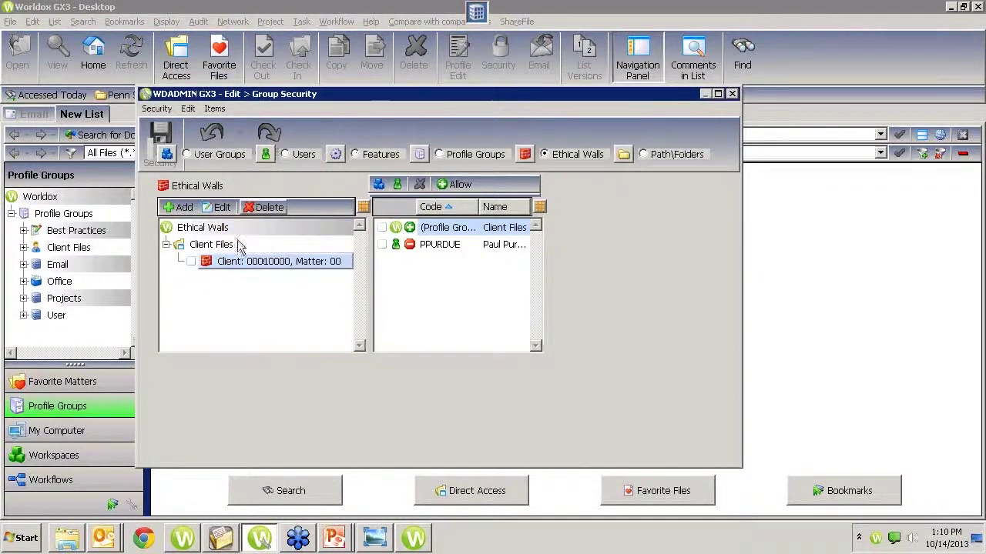
{"action": "left_click", "coordinate": [266, 207]}
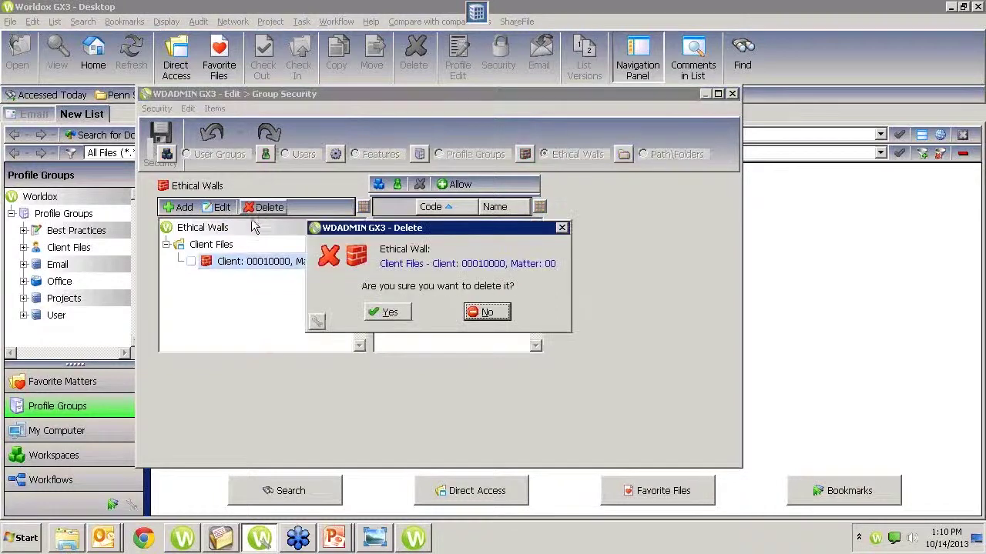
{"action": "left_click", "coordinate": [383, 314]}
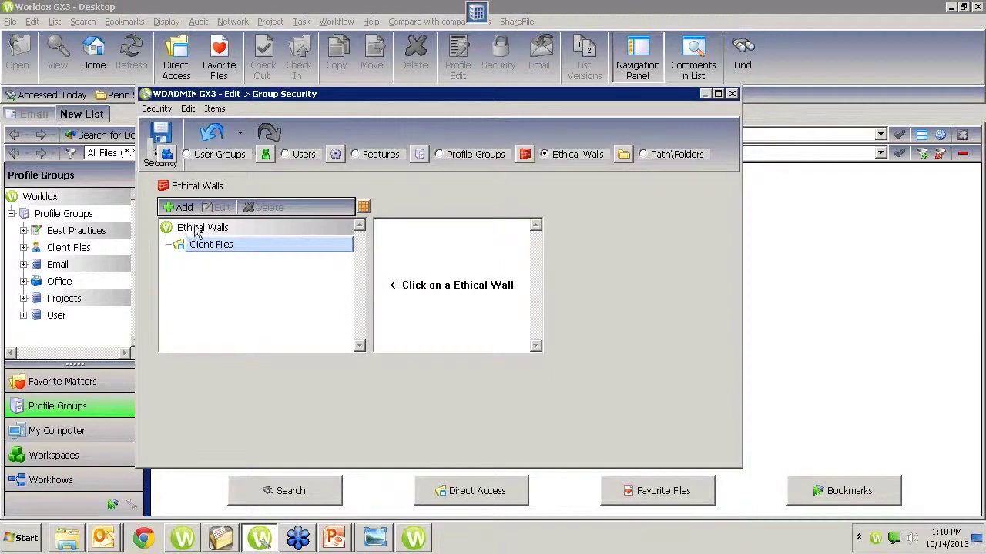
{"action": "left_click", "coordinate": [179, 207]}
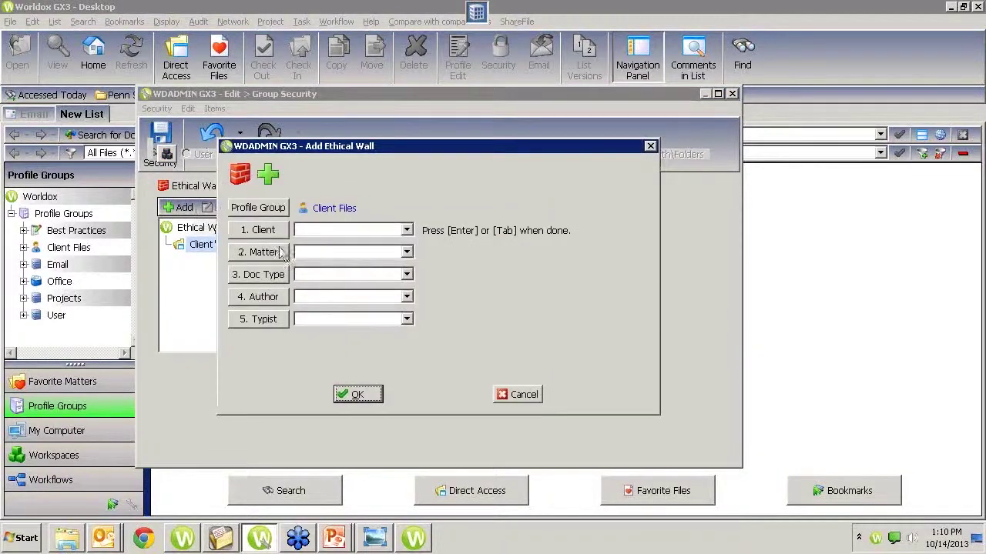
Step: Fill the new wall with client 00010000 (Scooby Doo, Inc.) and matter 00
{"action": "left_click", "coordinate": [407, 232]}
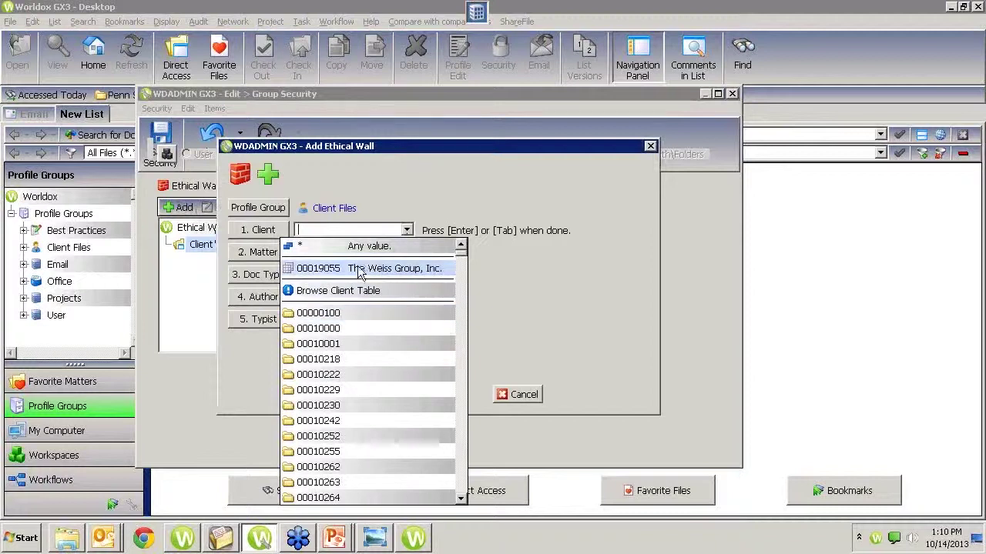
{"action": "left_click", "coordinate": [337, 290]}
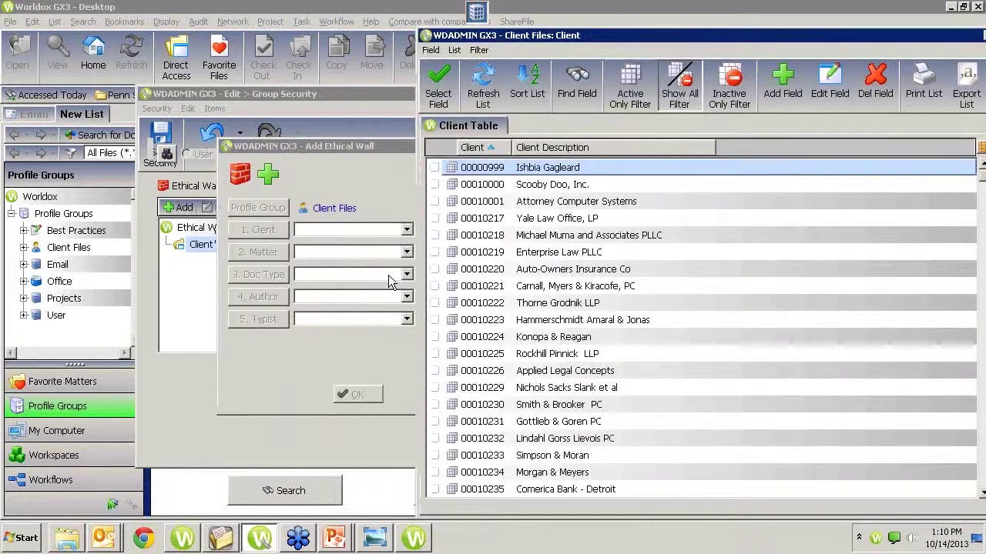
{"action": "double_click", "coordinate": [552, 185]}
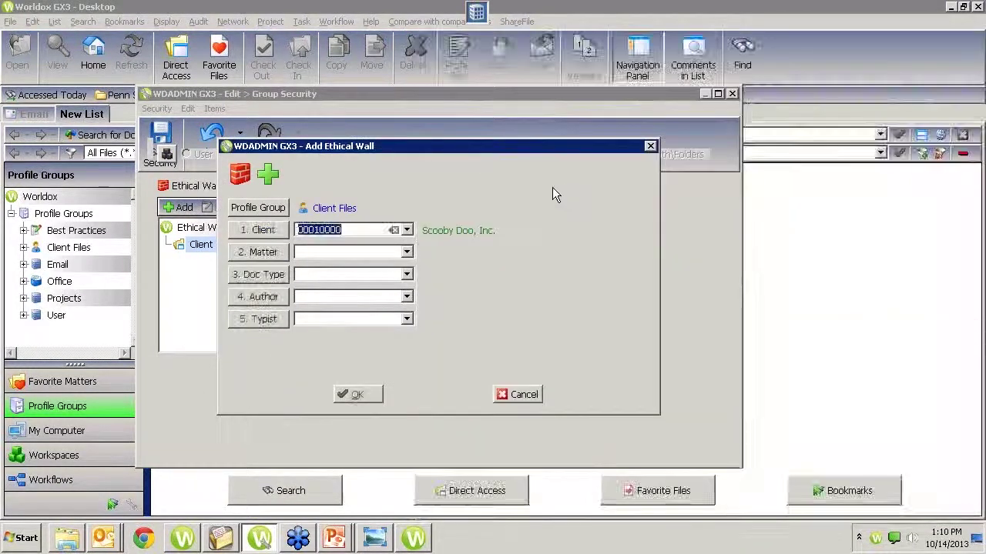
{"action": "left_click", "coordinate": [330, 252]}
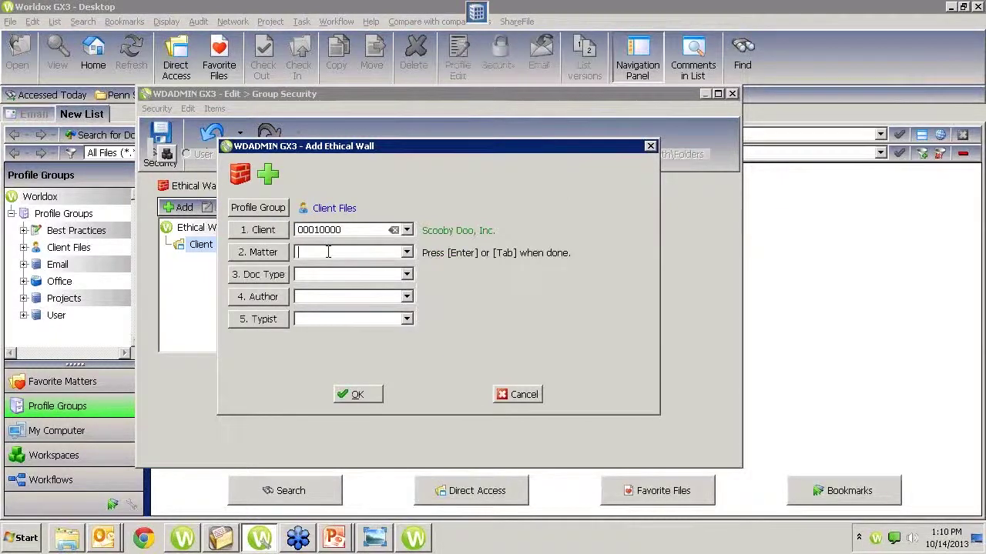
{"action": "type", "text": "00"}
{"action": "key", "text": "Tab"}
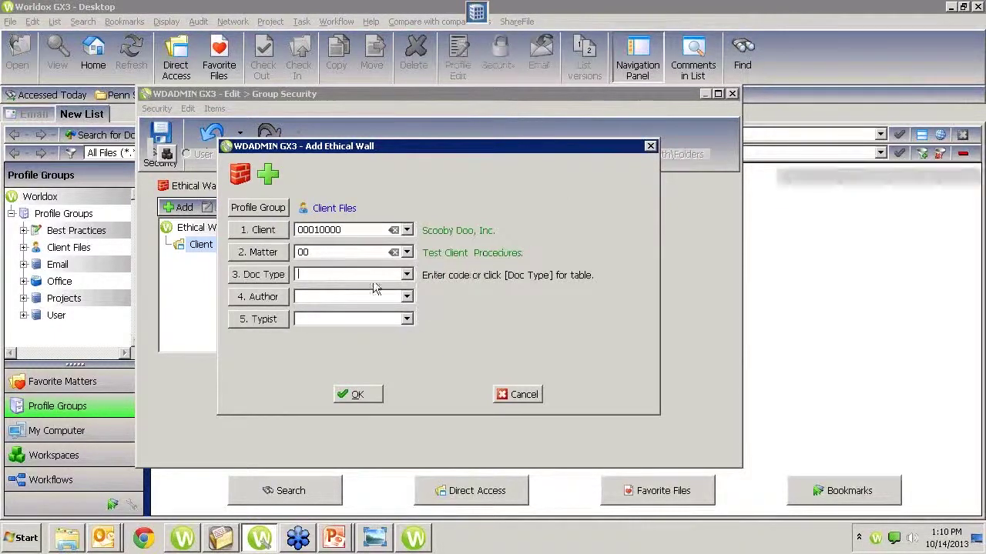
Step: Set doc type LICENSE, clear the client and matter fields, and create the wall
{"action": "left_click", "coordinate": [406, 275]}
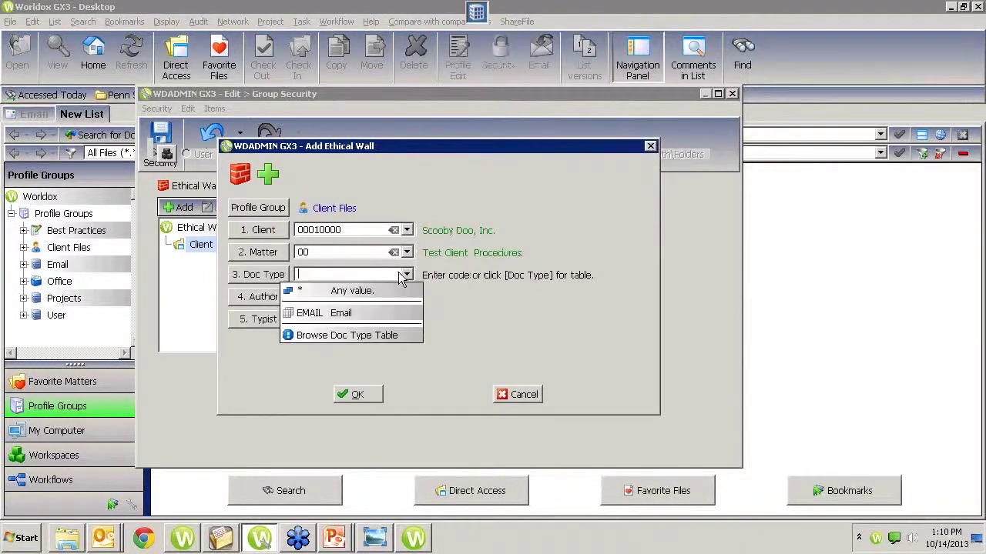
{"action": "left_click", "coordinate": [321, 337]}
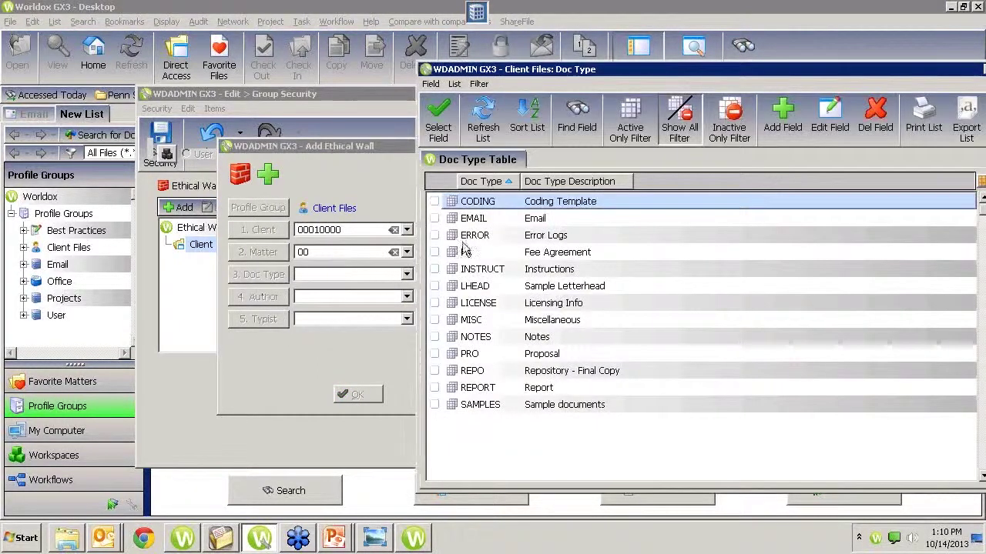
{"action": "double_click", "coordinate": [532, 304]}
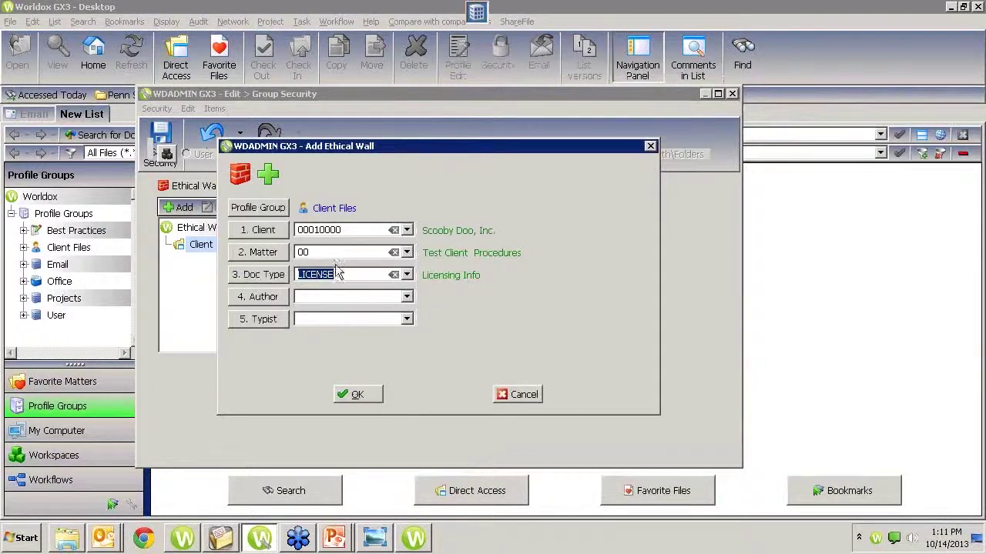
{"action": "left_click_drag", "start_coordinate": [360, 231], "coordinate": [289, 234]}
{"action": "key", "text": "BackSpace"}
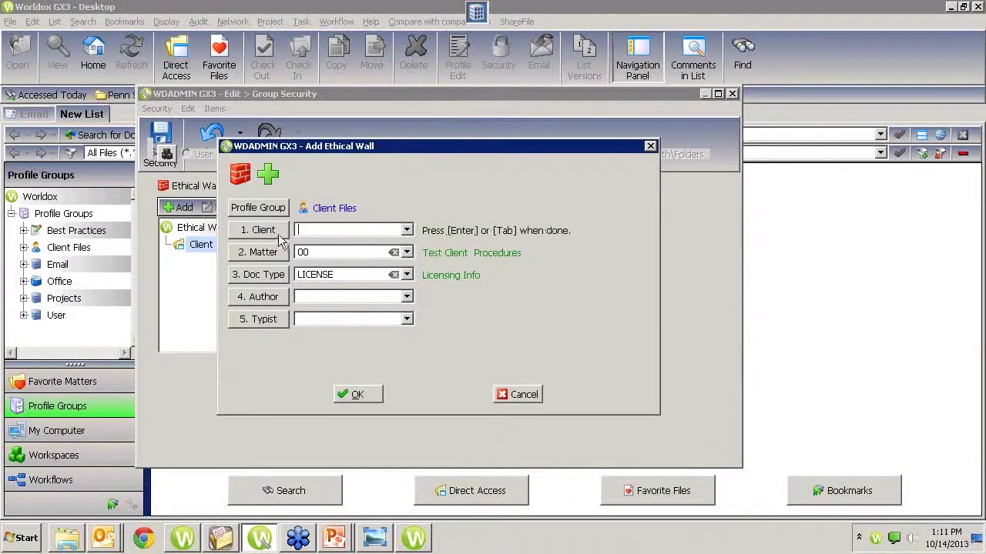
{"action": "key", "text": "Tab"}
{"action": "key", "text": "BackSpace"}
{"action": "left_click", "coordinate": [365, 398]}
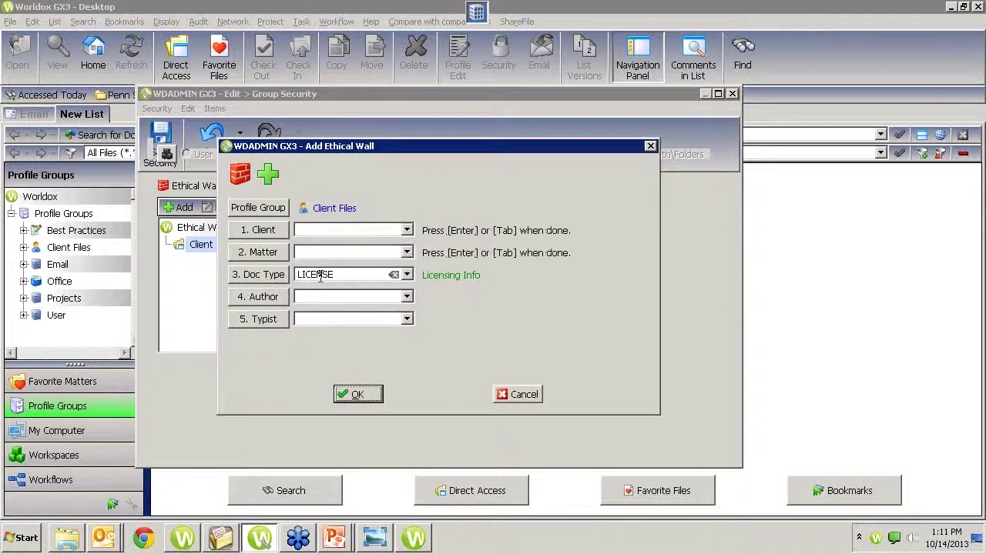
{"action": "left_click", "coordinate": [351, 395]}
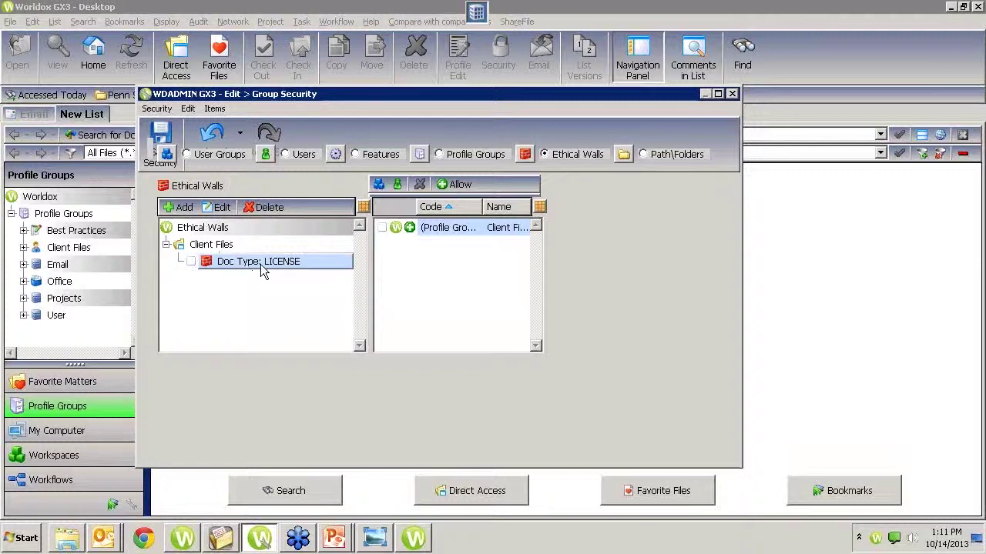
Step: Block the chosen user from the Doc Type: LICENSE wall, save, and close Group Security
{"action": "left_click", "coordinate": [396, 186]}
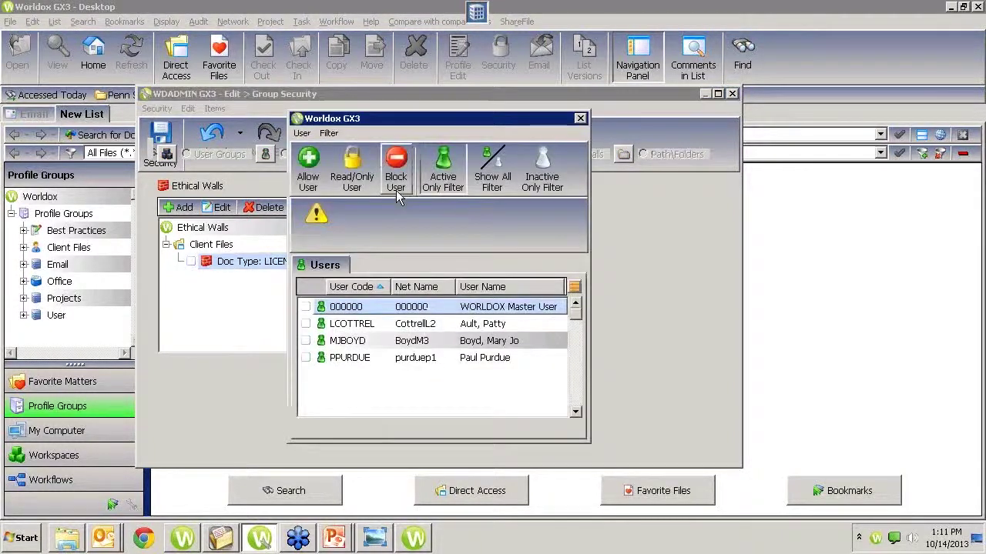
{"action": "left_click", "coordinate": [306, 357]}
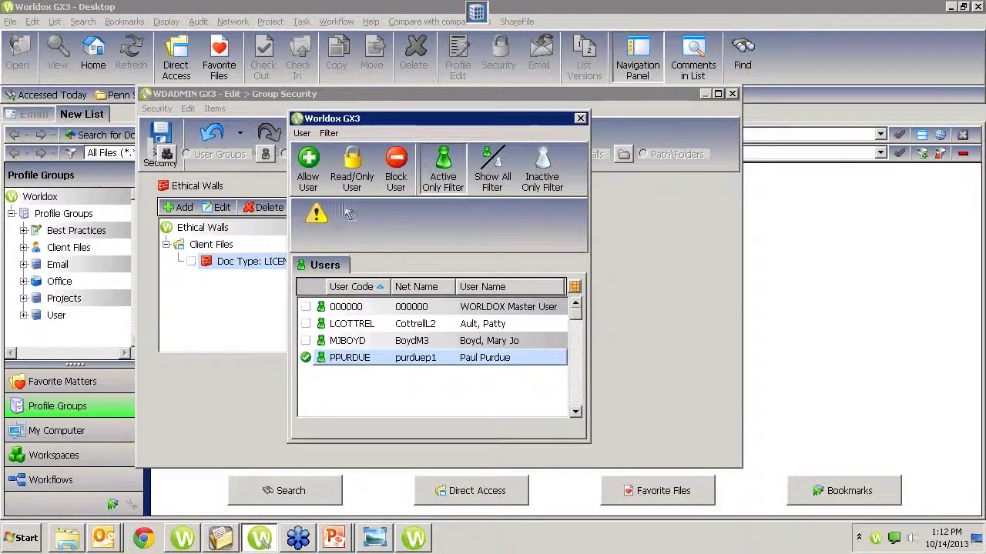
{"action": "left_click", "coordinate": [396, 179]}
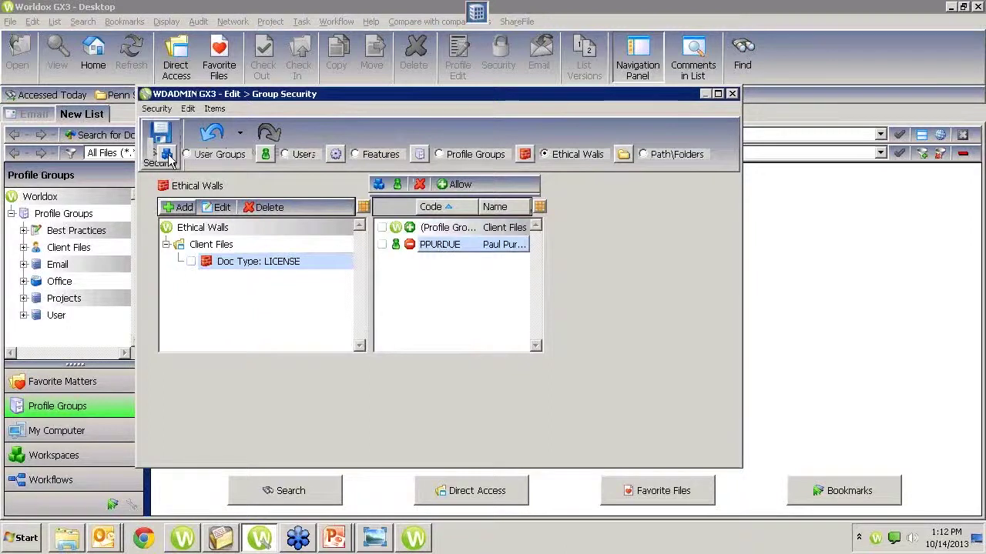
{"action": "left_click", "coordinate": [169, 133]}
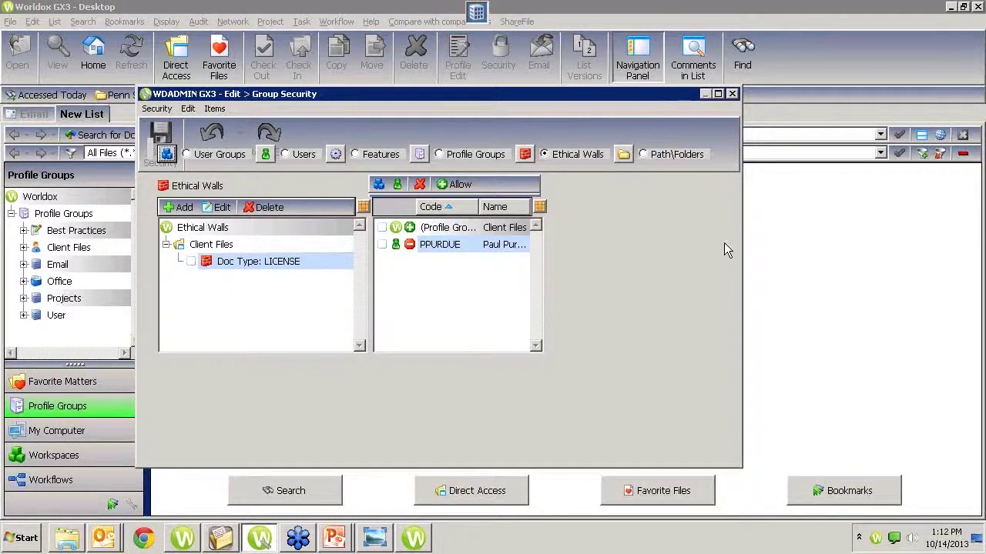
{"action": "left_click", "coordinate": [732, 96]}
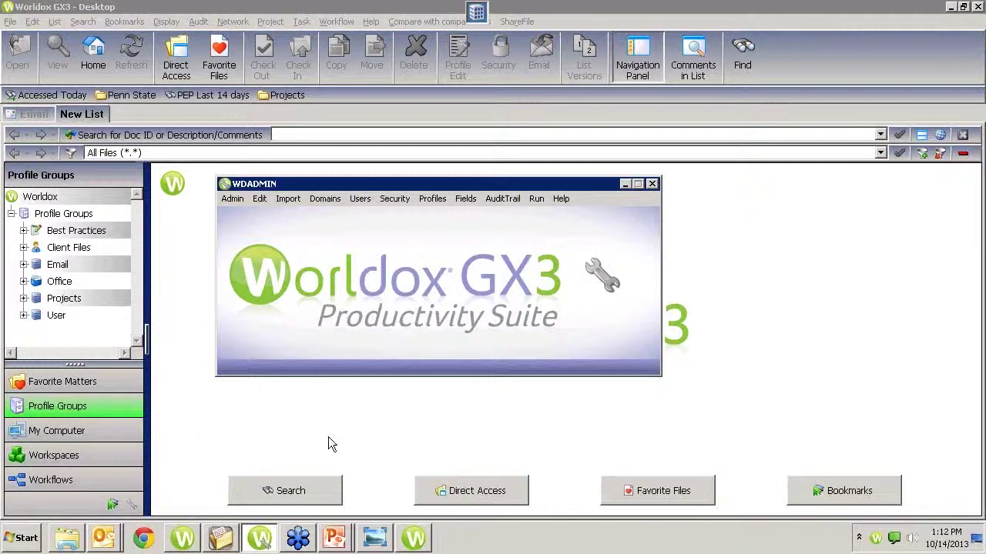
Step: Close Worldox from the tray, relaunch Worldox GX3 from Start, and open its desktop
{"action": "right_click", "coordinate": [875, 539]}
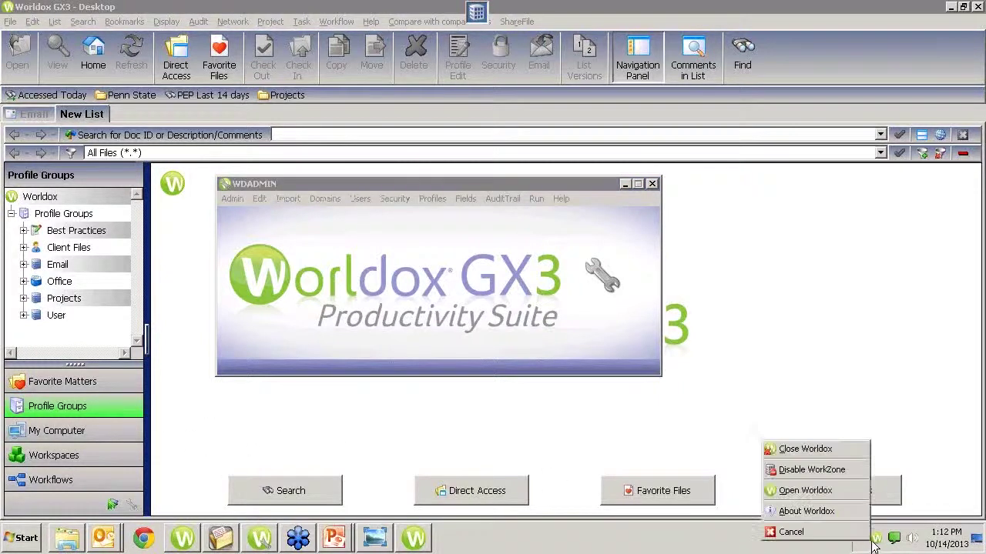
{"action": "left_click", "coordinate": [816, 453]}
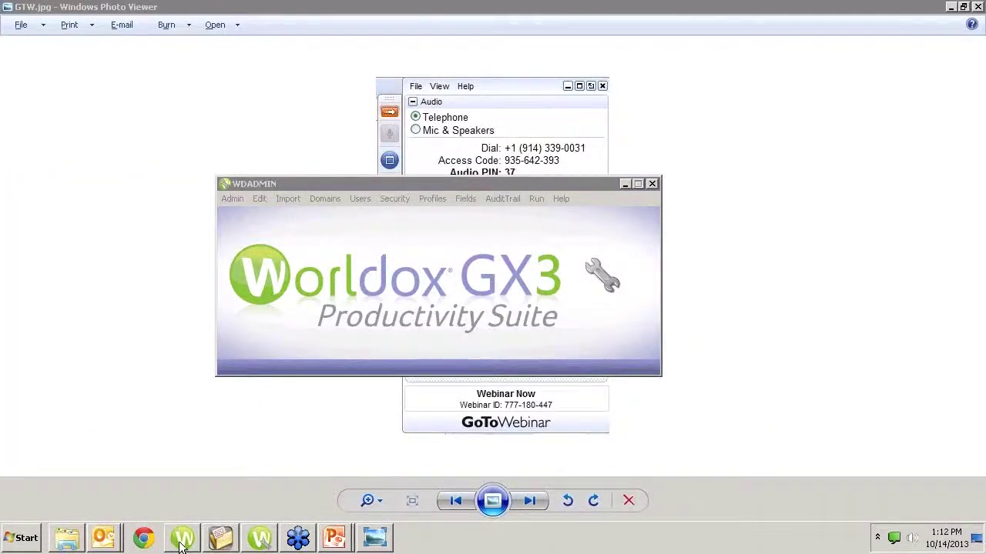
{"action": "left_click", "coordinate": [22, 542]}
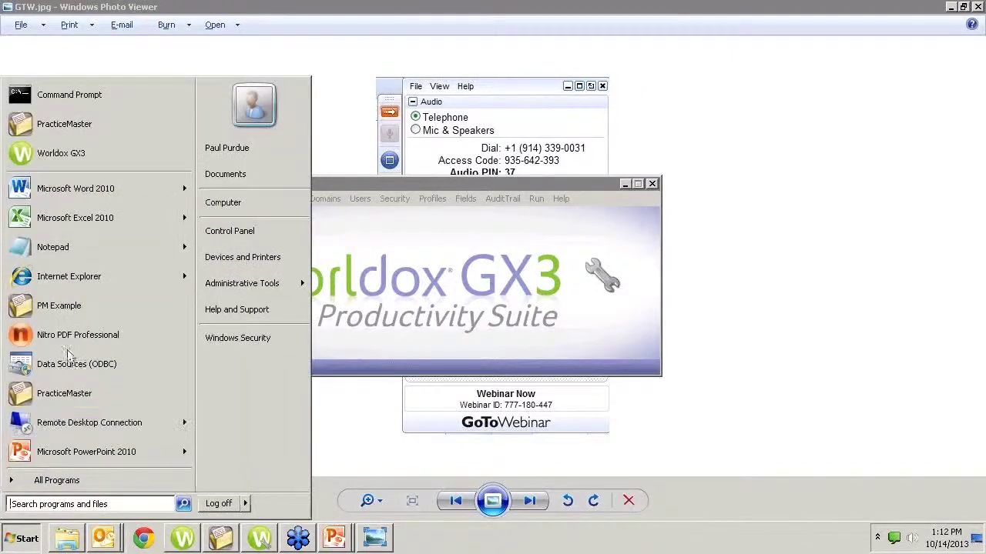
{"action": "left_click", "coordinate": [68, 157]}
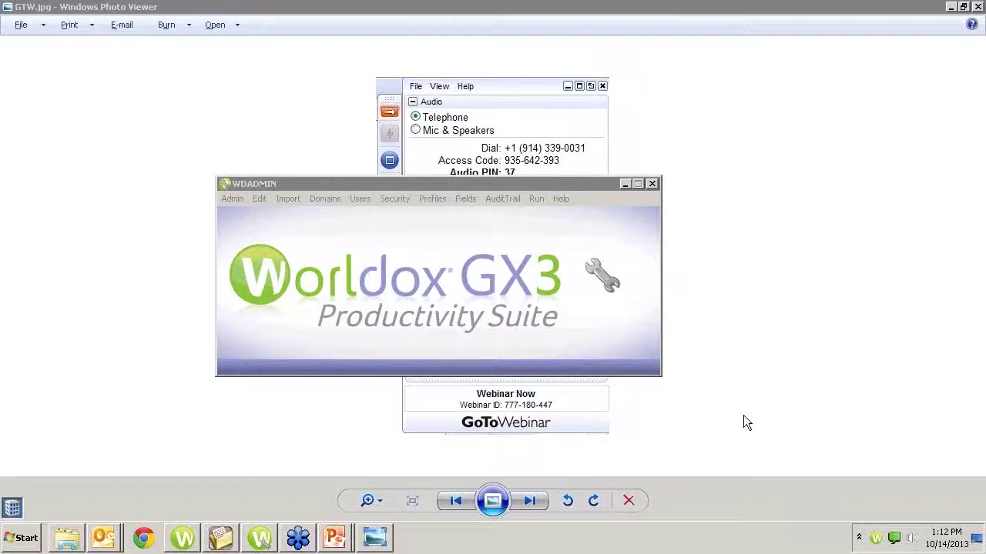
{"action": "left_click", "coordinate": [875, 537]}
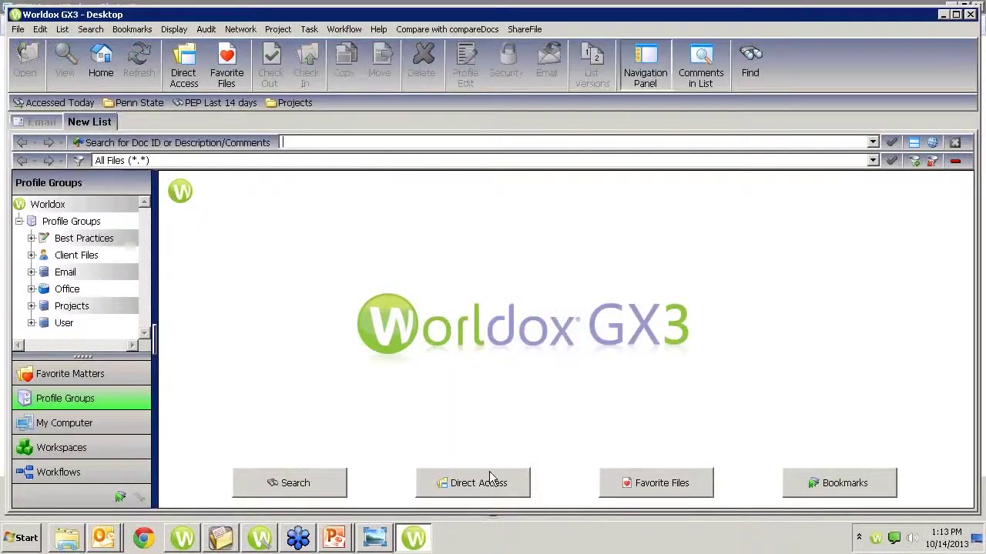
Step: Use Direct Access to open Client Files for client Scooby Doo, Inc., matter 00
{"action": "left_click", "coordinate": [435, 473]}
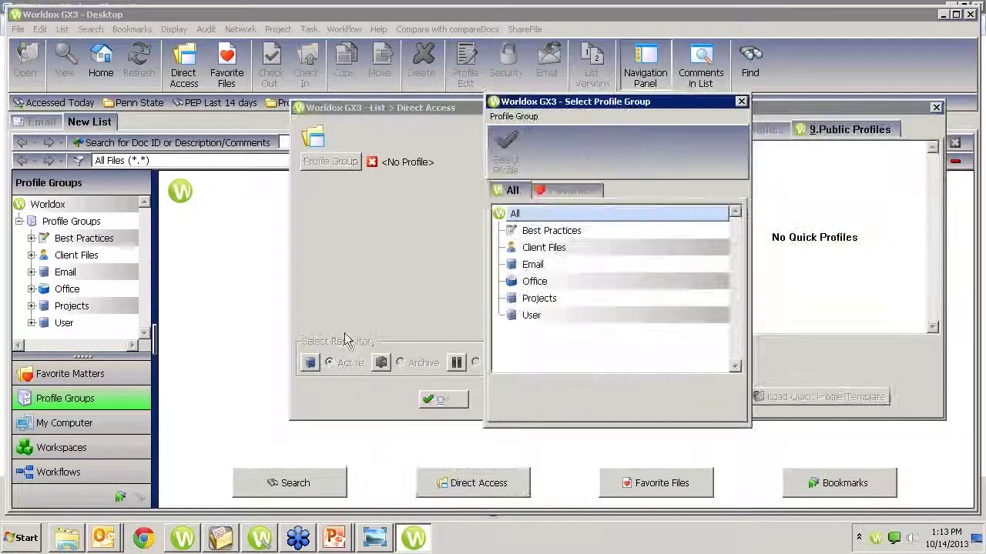
{"action": "double_click", "coordinate": [530, 250]}
{"action": "left_click", "coordinate": [355, 185]}
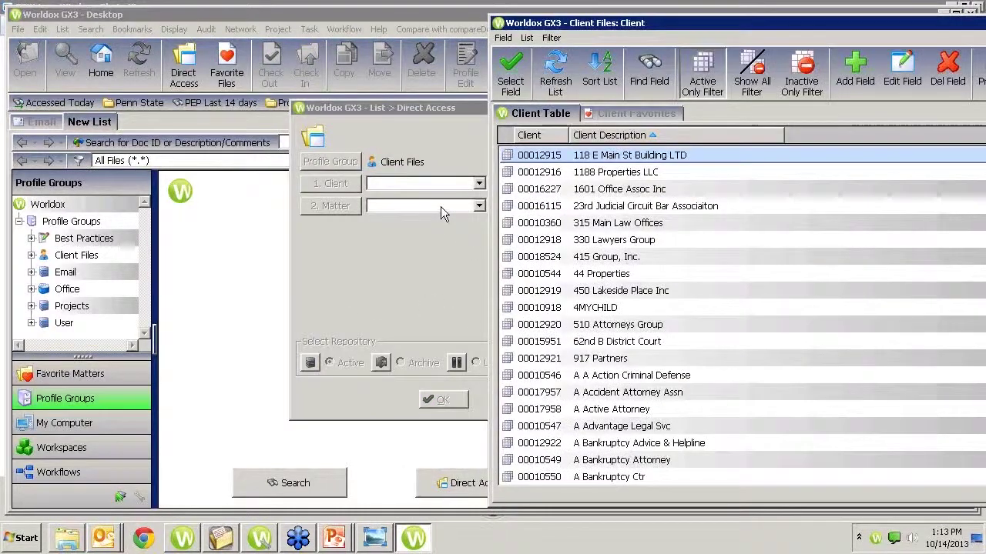
{"action": "type", "text": "sc"}
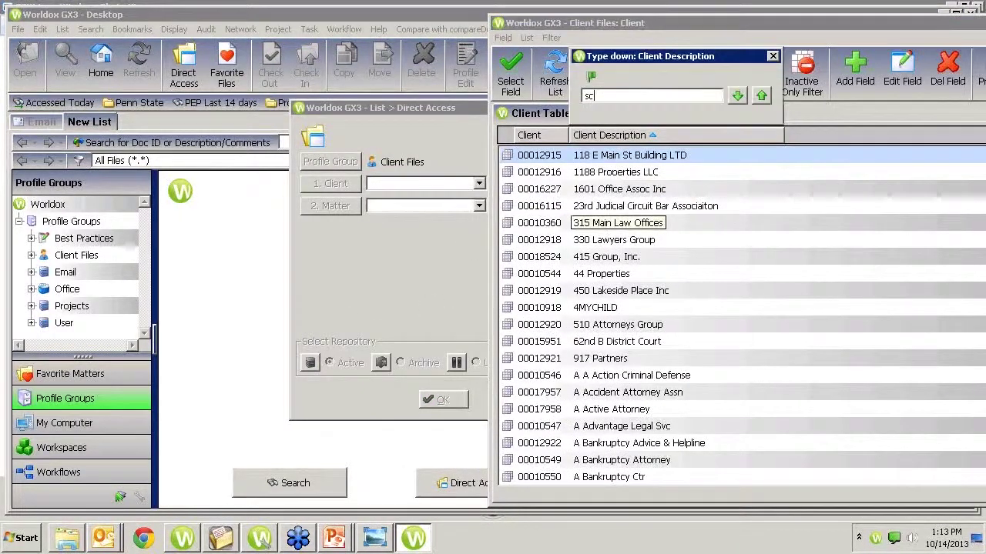
{"action": "type", "text": "ooby"}
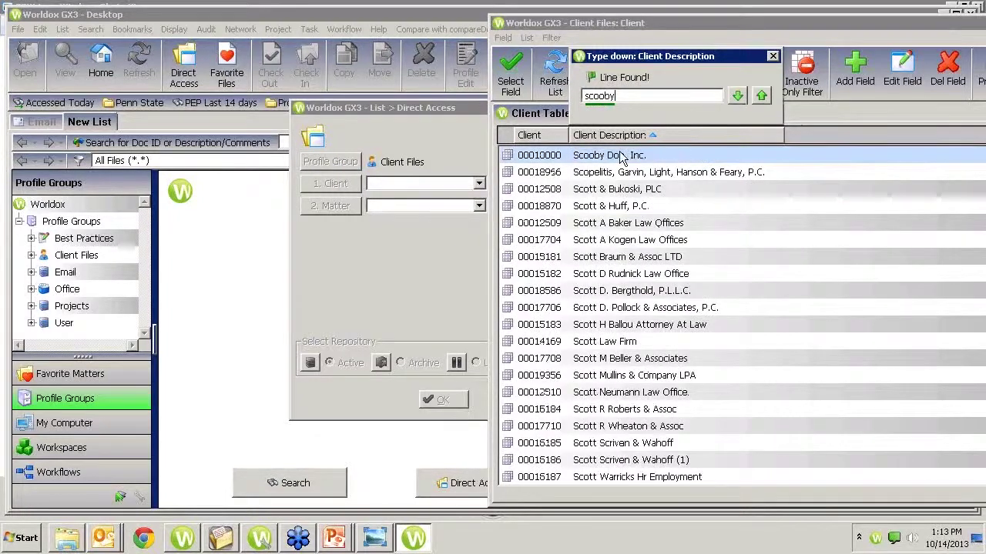
{"action": "double_click", "coordinate": [620, 156]}
{"action": "type", "text": "00"}
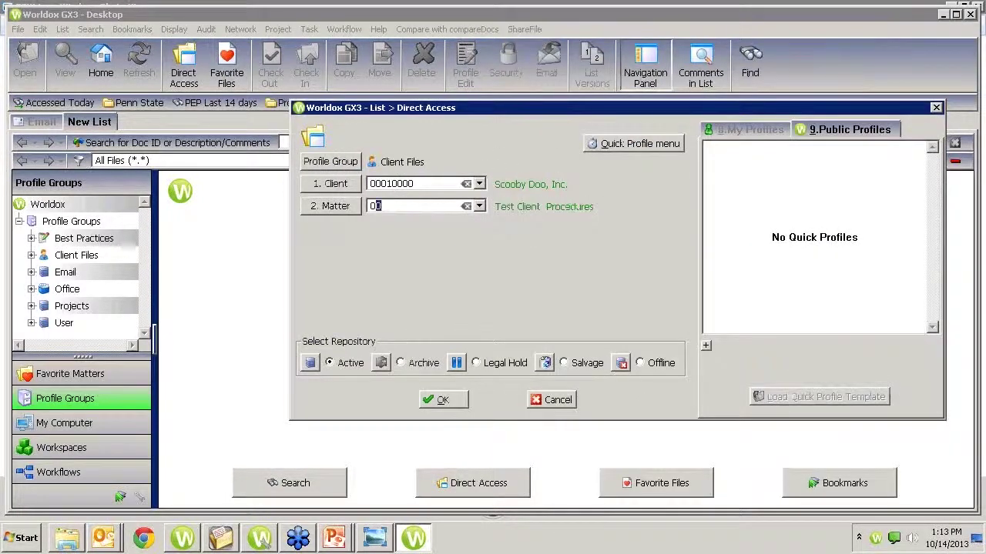
{"action": "left_click", "coordinate": [435, 400]}
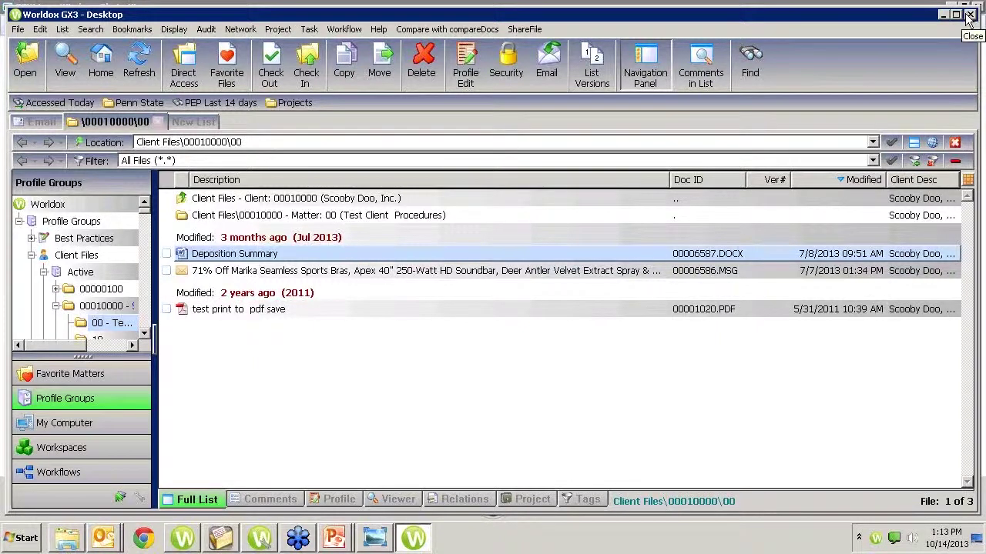
Step: Close the Worldox GX3 desktop, minimize Photo Viewer and close the WDADMIN window
{"action": "left_click", "coordinate": [968, 16]}
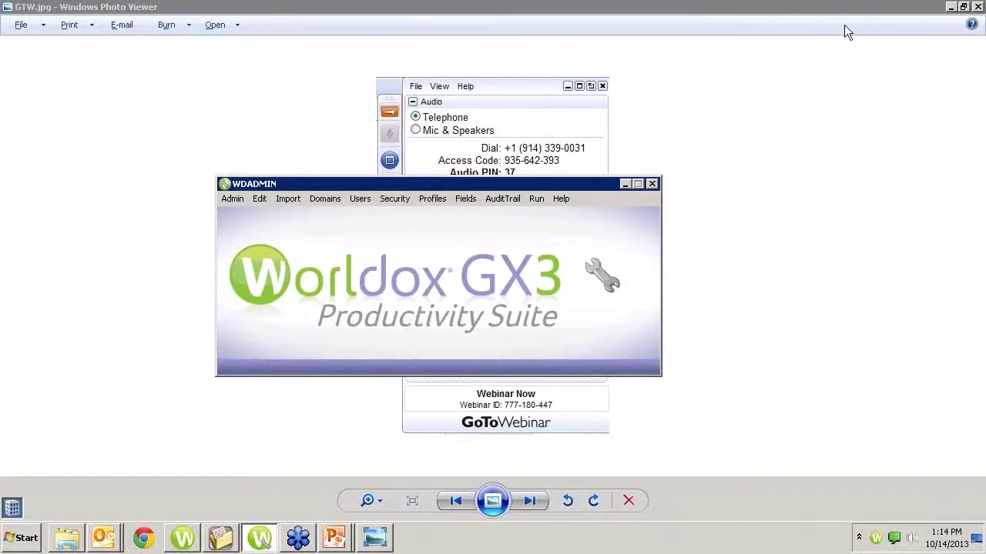
{"action": "left_click", "coordinate": [951, 6]}
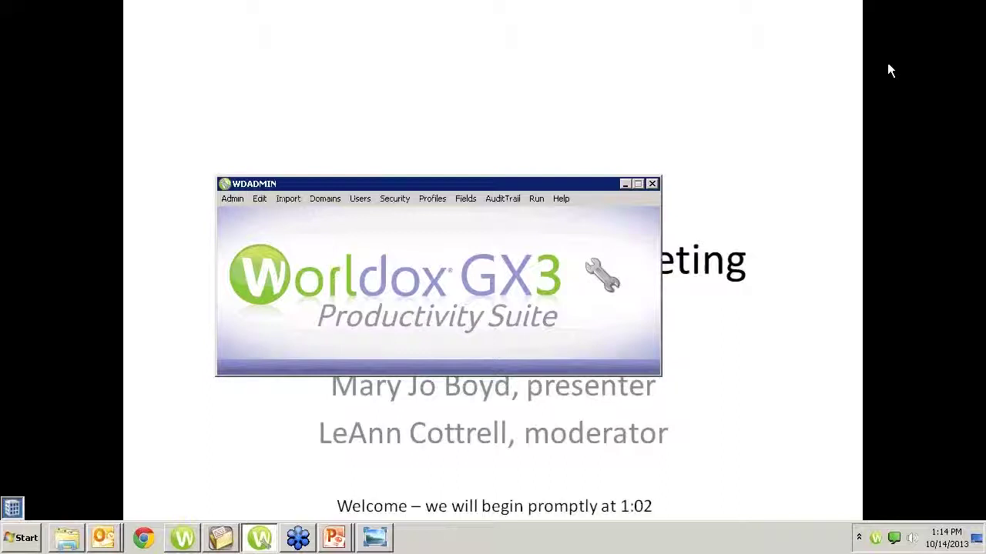
{"action": "left_click", "coordinate": [651, 184]}
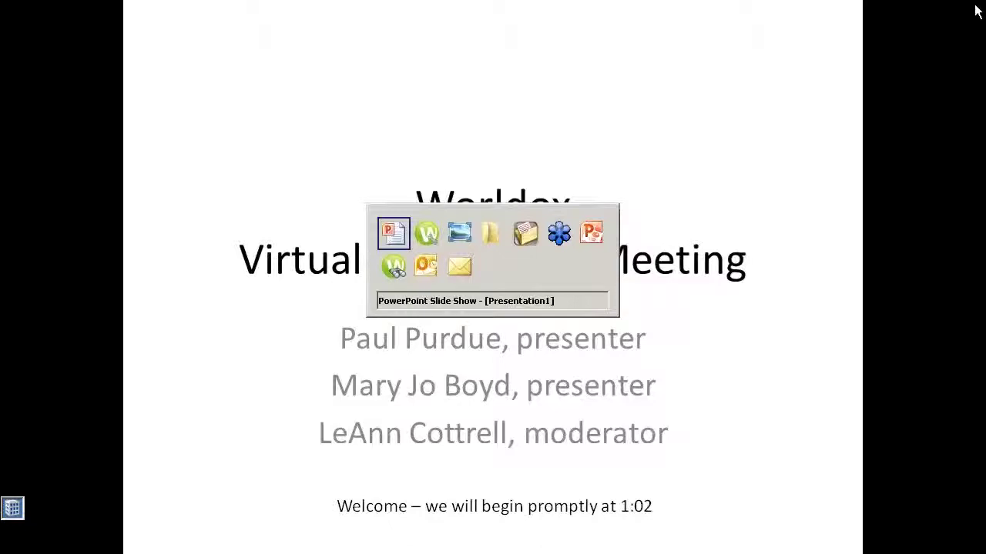
Step: End the PowerPoint slide show and bring up the Worldox GX3 desktop from the tray icon
{"action": "key", "text": "Escape"}
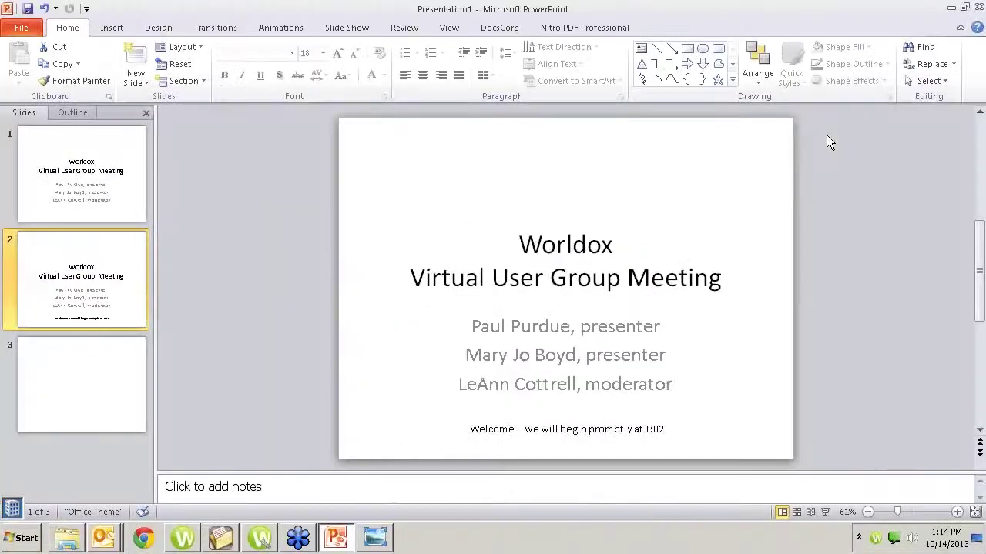
{"action": "key", "text": "alt+Tab"}
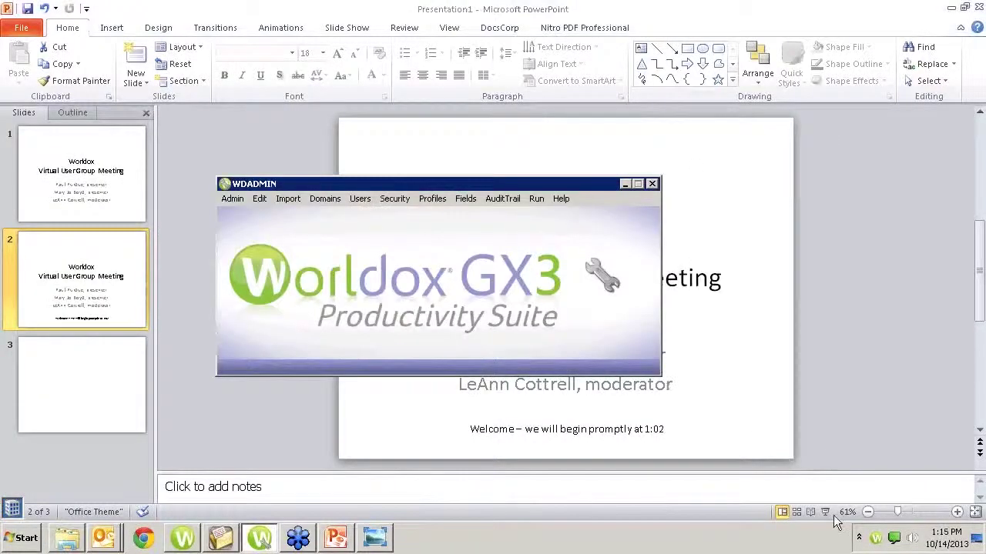
{"action": "left_click", "coordinate": [875, 540]}
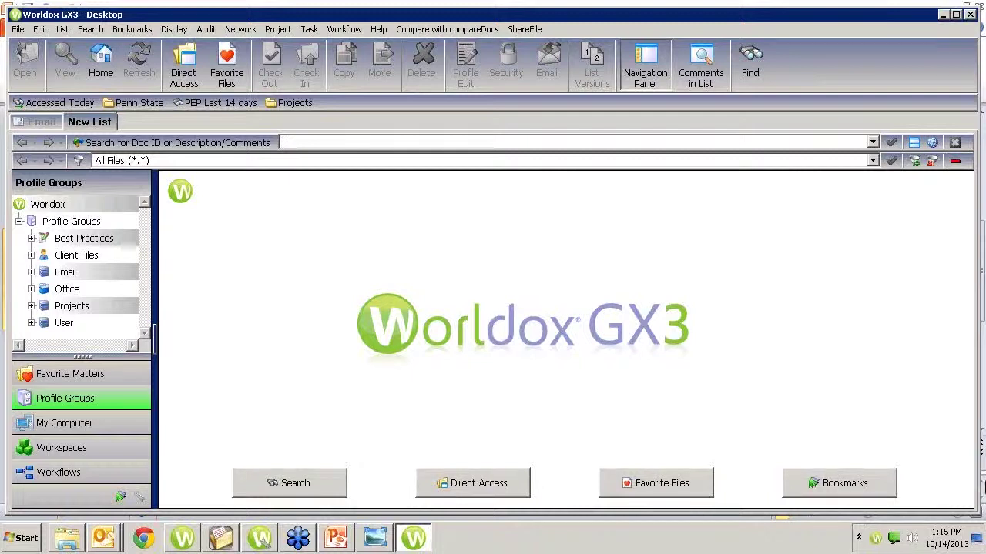
{"action": "left_click", "coordinate": [750, 65]}
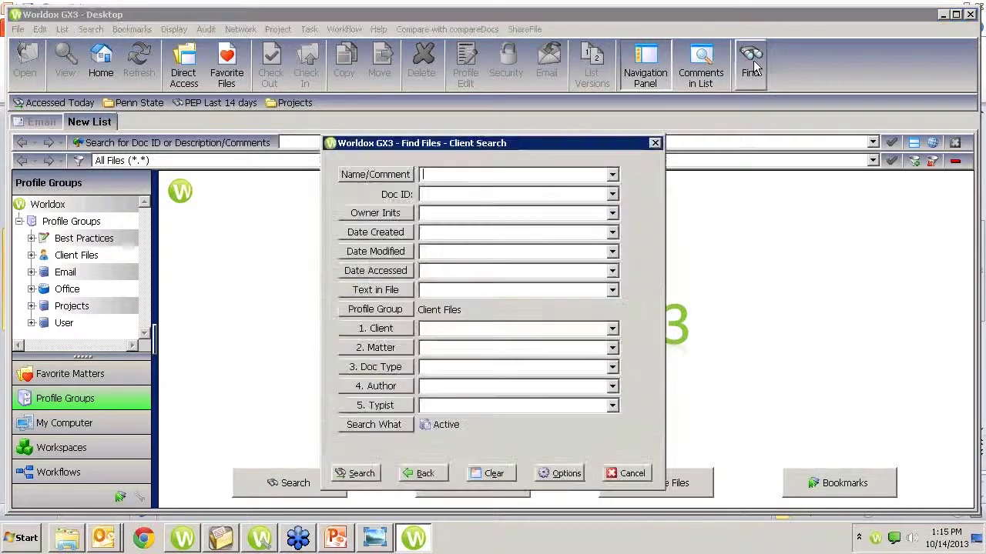
{"action": "left_click", "coordinate": [655, 144]}
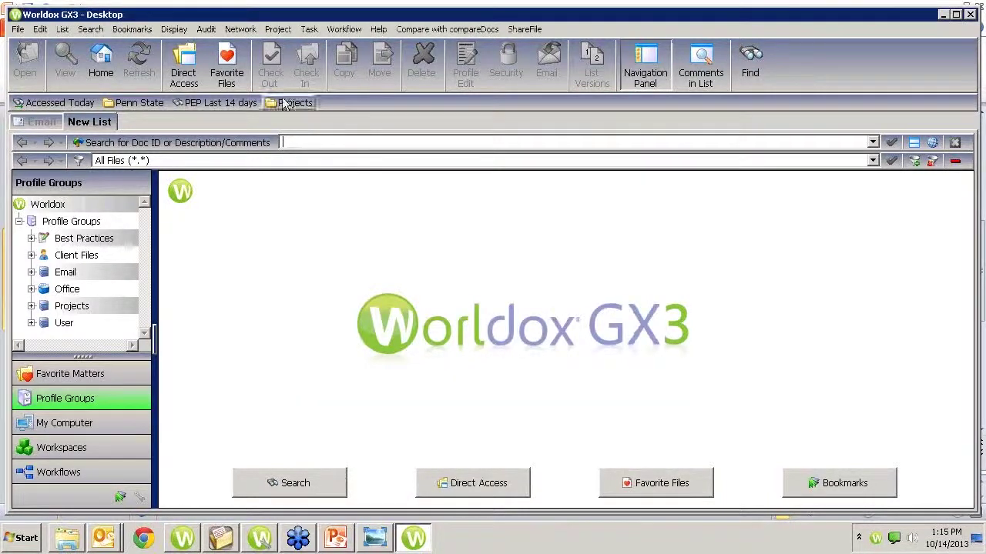
Step: Open Client Files for Scooby Doo, Inc., matter 00 and select Deposition Summary
{"action": "left_click", "coordinate": [183, 69]}
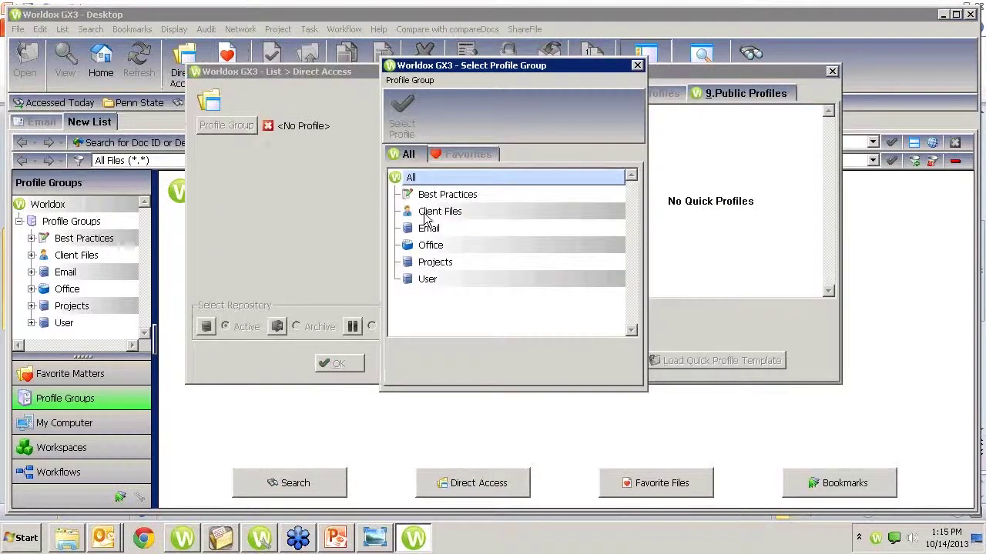
{"action": "double_click", "coordinate": [423, 212]}
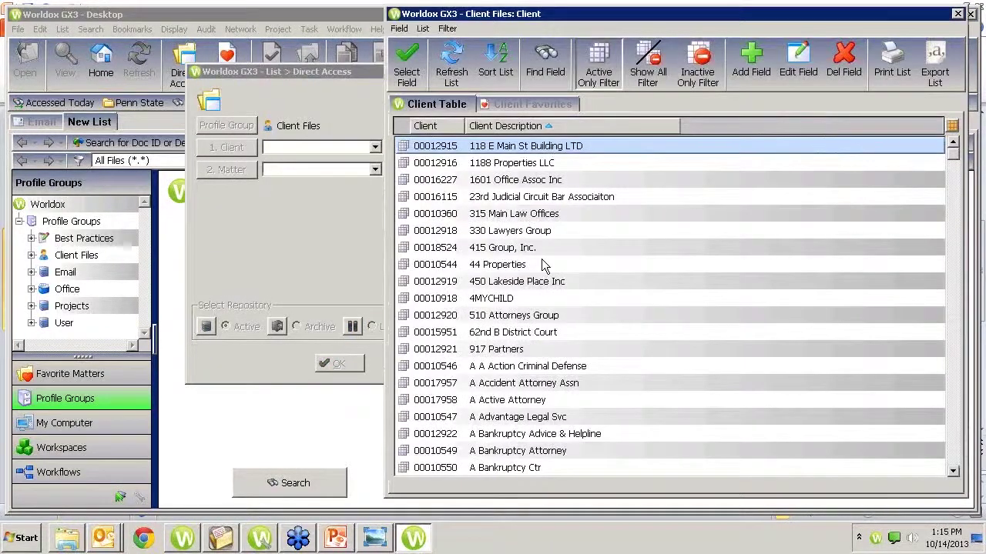
{"action": "type", "text": "scooby"}
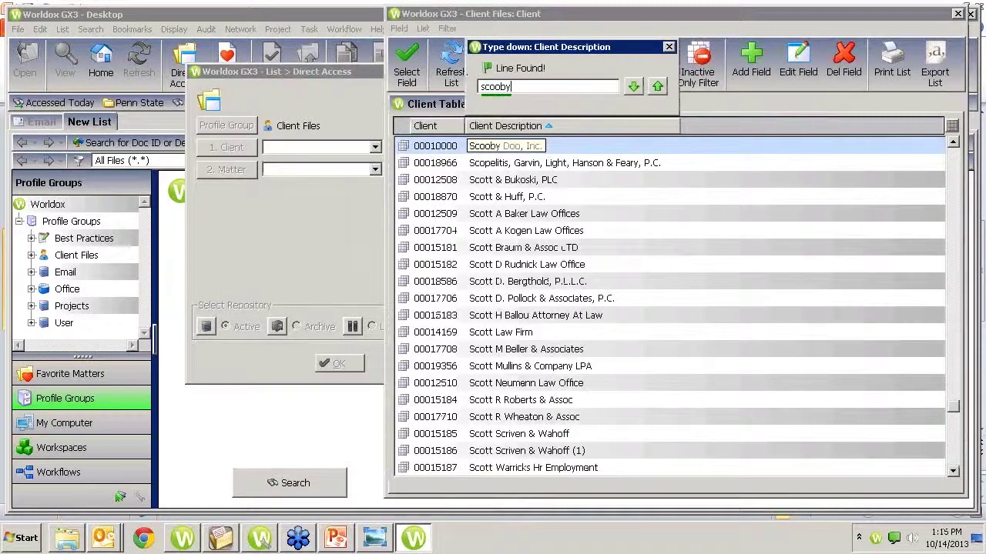
{"action": "key", "text": "Return"}
{"action": "key", "text": "Return"}
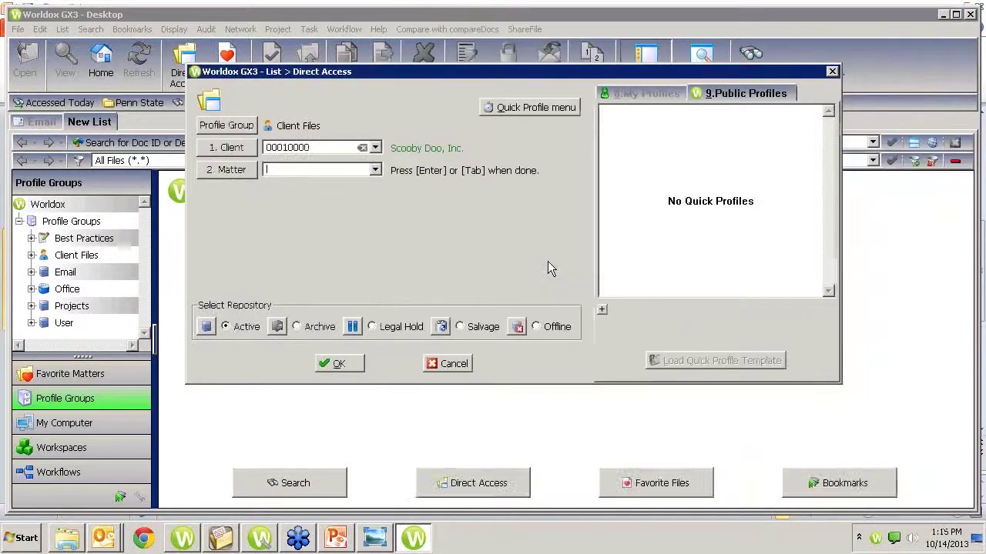
{"action": "type", "text": "00"}
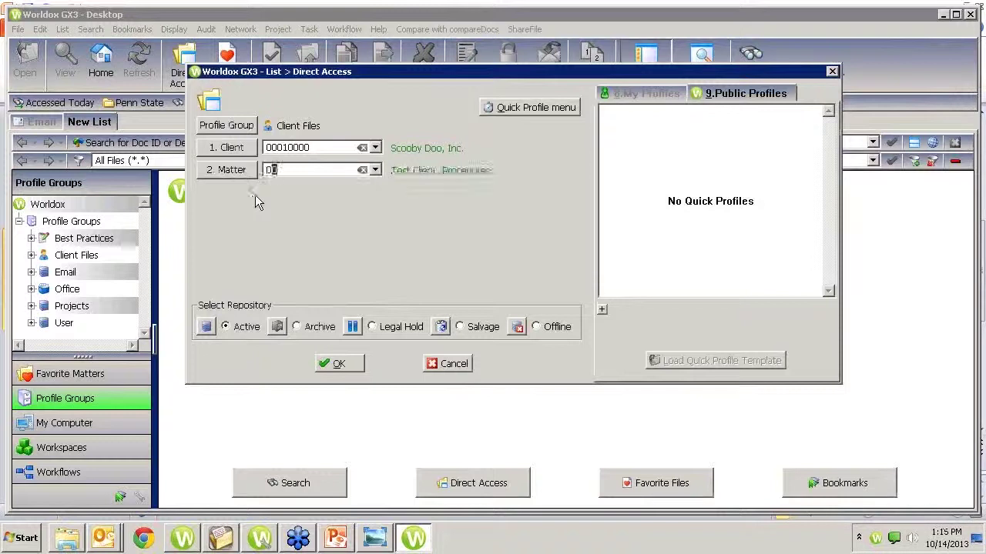
{"action": "left_click", "coordinate": [338, 363]}
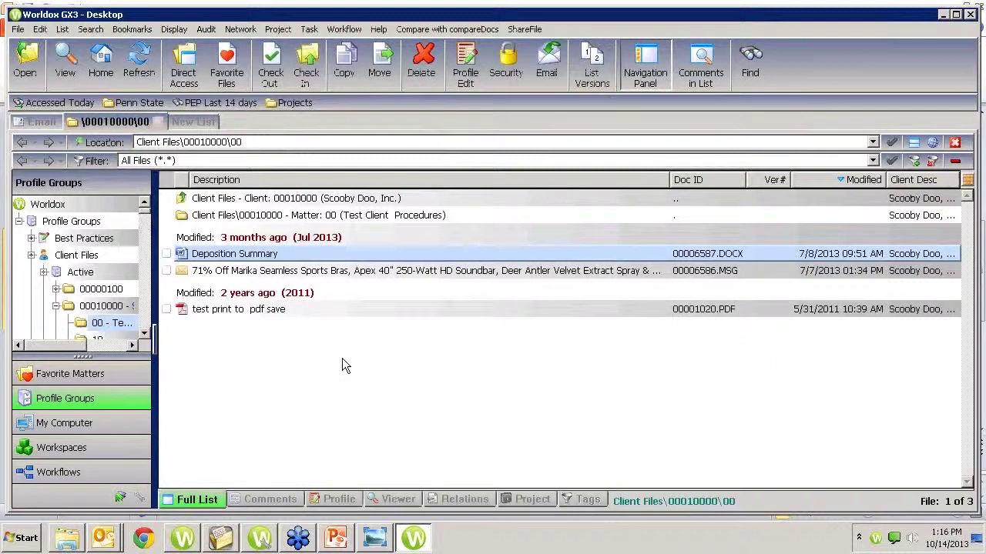
{"action": "left_click", "coordinate": [274, 256]}
Step: Open Deposition Summary in Word, exit Word, and return to the Worldox desktop
{"action": "double_click", "coordinate": [292, 251]}
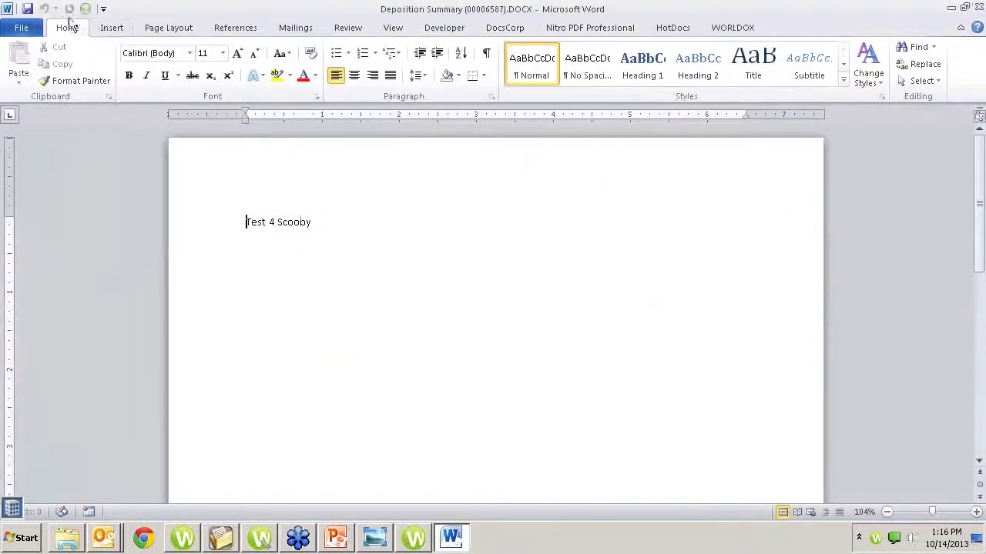
{"action": "left_click", "coordinate": [22, 29]}
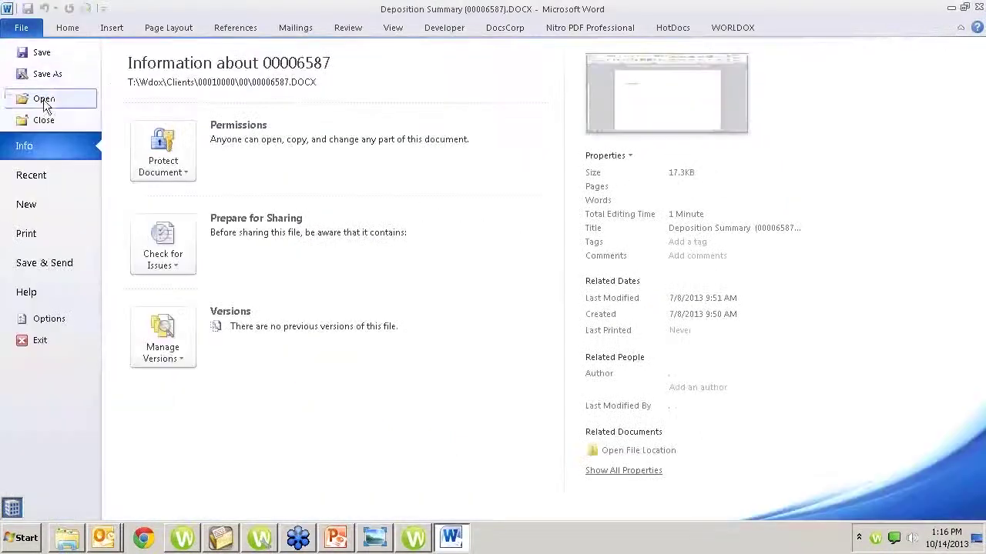
{"action": "left_click", "coordinate": [31, 340]}
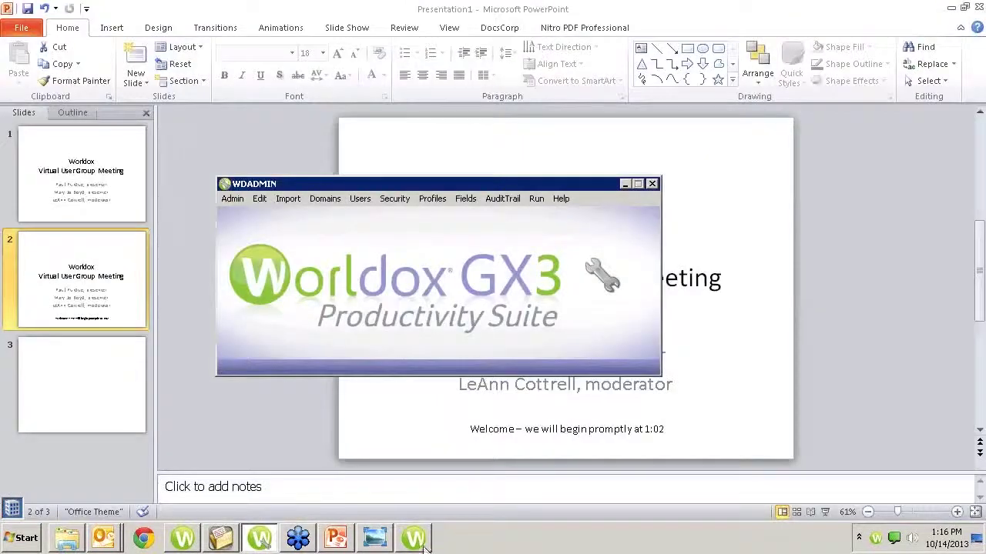
{"action": "left_click", "coordinate": [414, 537]}
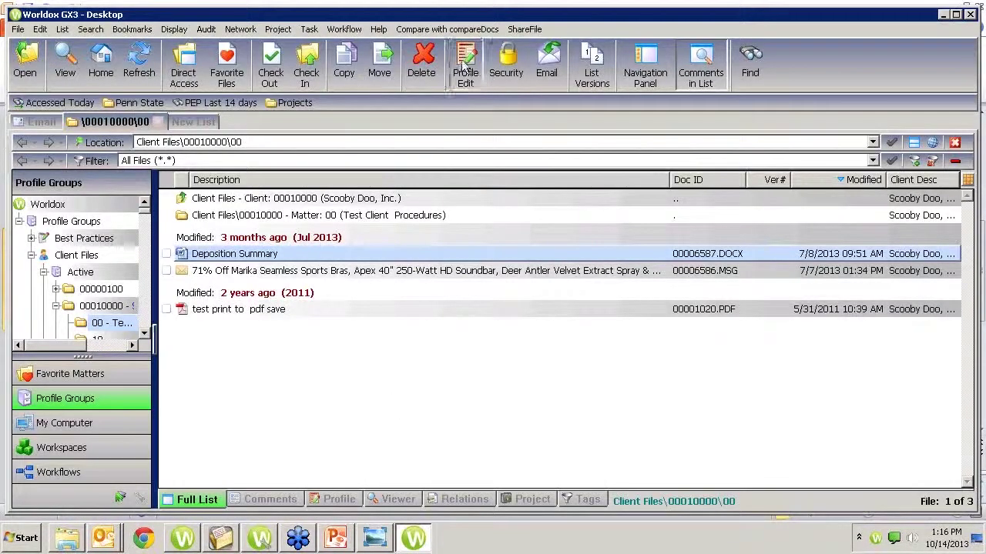
Step: Classify Deposition Summary as Hidden in its profile security settings and save
{"action": "left_click", "coordinate": [465, 68]}
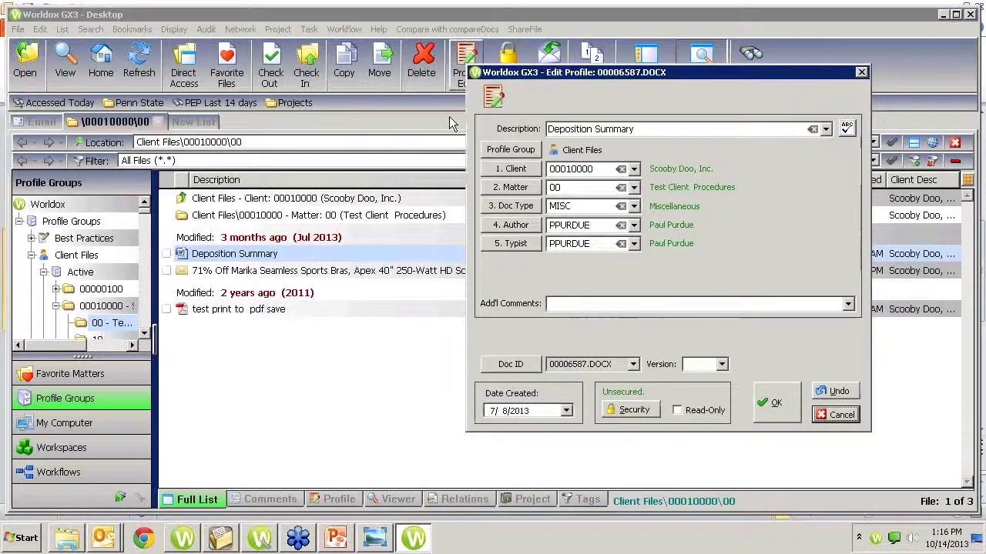
{"action": "left_click", "coordinate": [677, 410]}
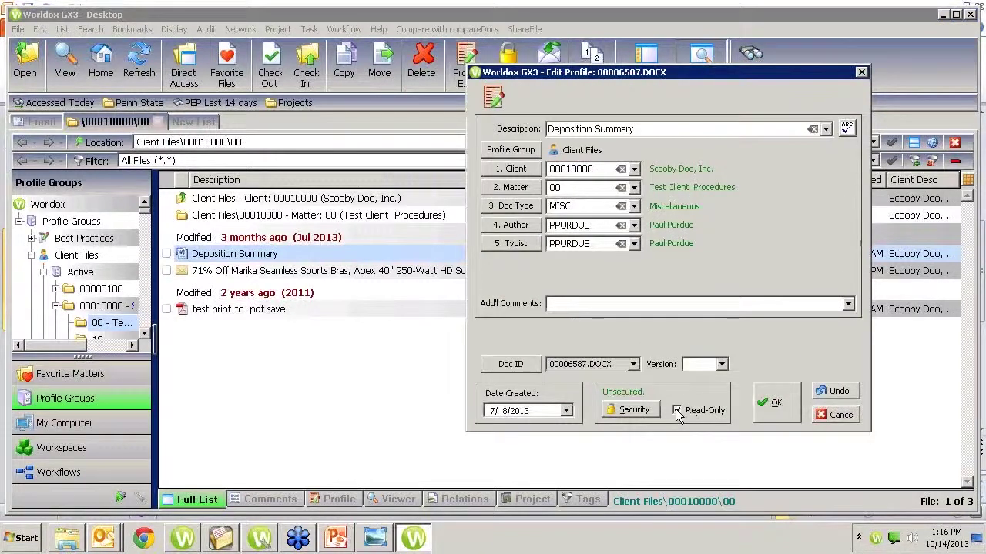
{"action": "left_click", "coordinate": [684, 412]}
{"action": "left_click", "coordinate": [630, 410]}
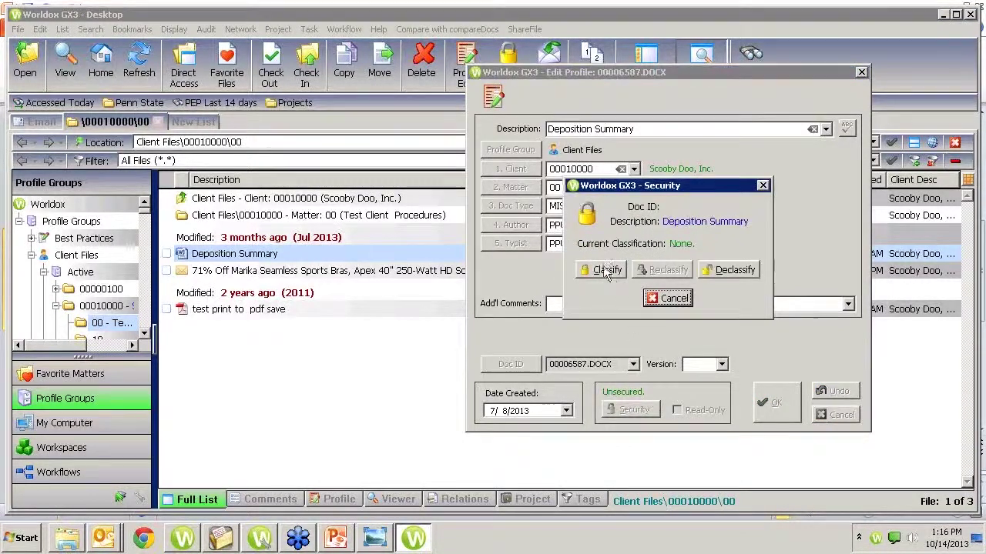
{"action": "left_click", "coordinate": [601, 269]}
{"action": "double_click", "coordinate": [600, 213]}
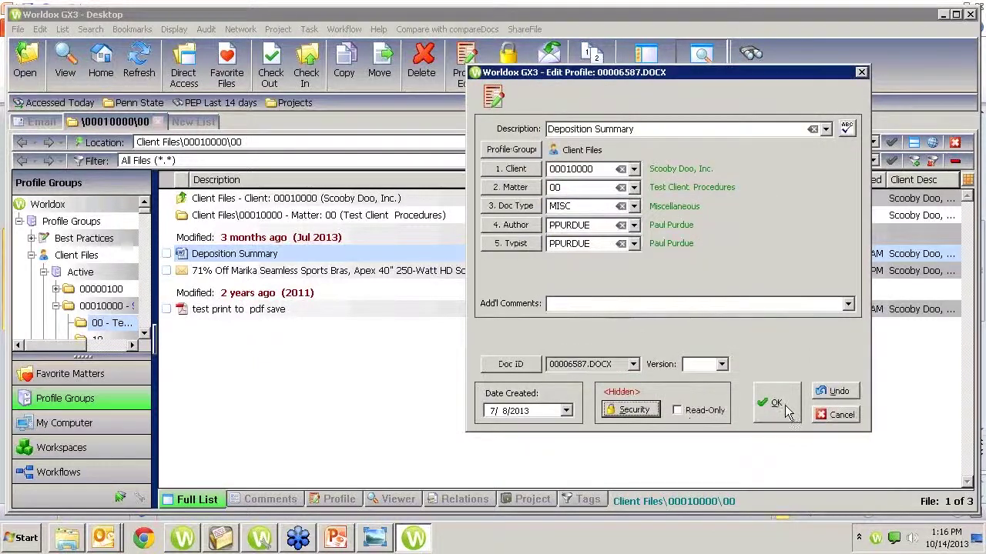
{"action": "left_click", "coordinate": [772, 403]}
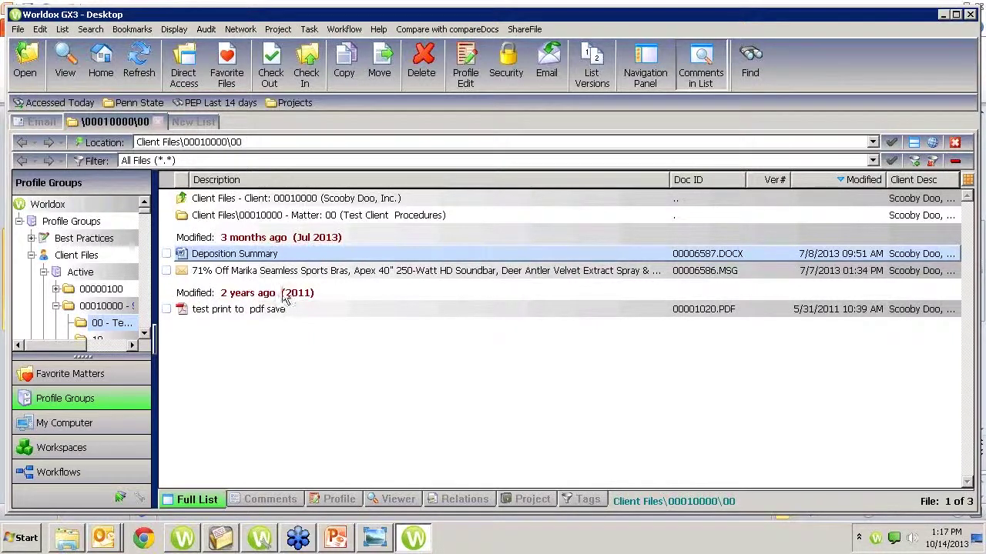
Step: Run a Find Files search with '/' entered in Owner Inits
{"action": "left_click", "coordinate": [750, 62]}
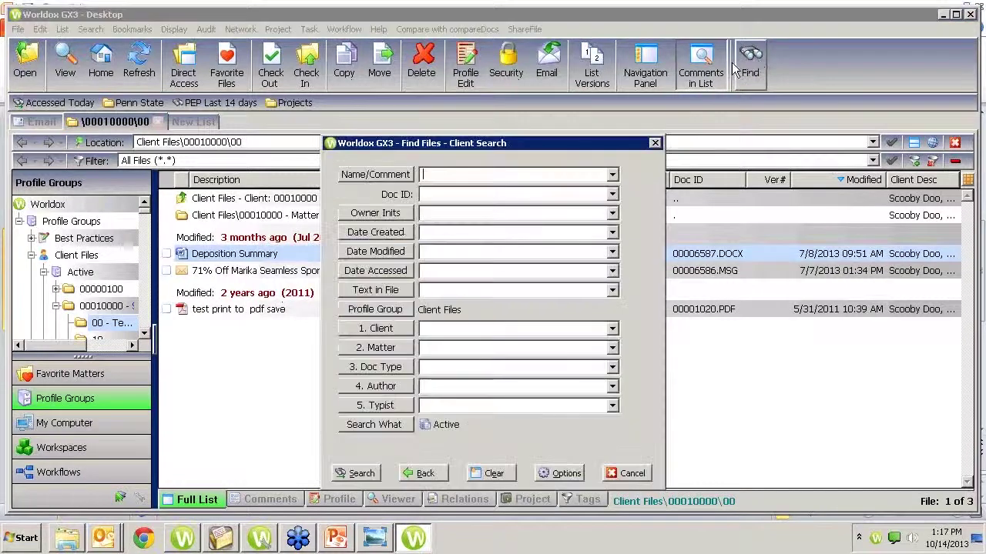
{"action": "left_click", "coordinate": [434, 215]}
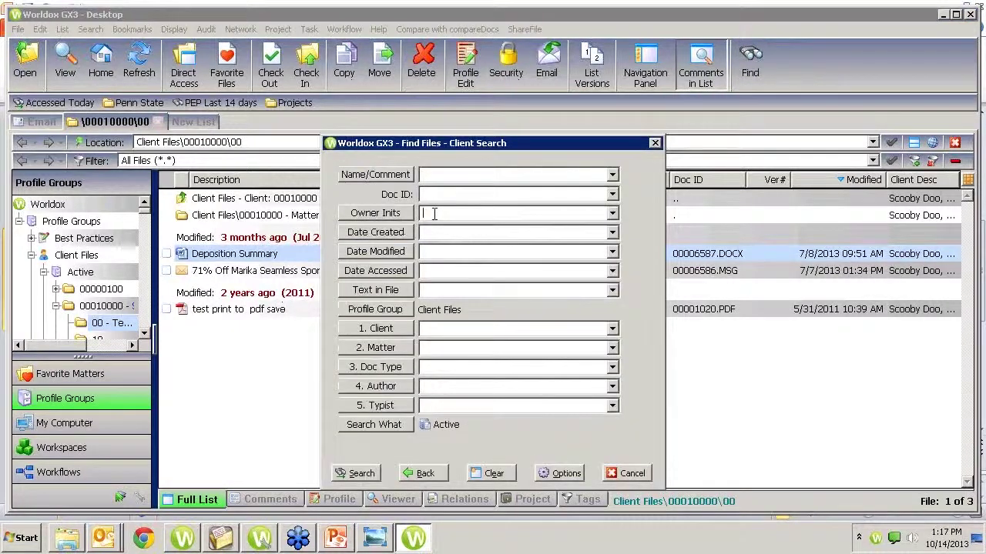
{"action": "type", "text": "/h"}
{"action": "left_click", "coordinate": [356, 474]}
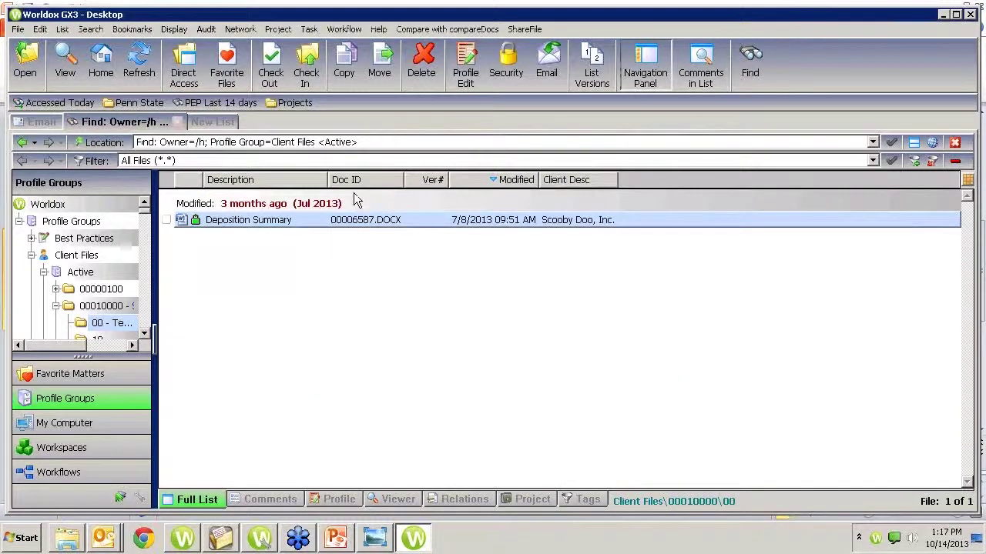
Step: Run a new Client Files search with Owner Inits '/h', returning only Deposition Summary
{"action": "left_click", "coordinate": [758, 68]}
{"action": "left_click", "coordinate": [820, 191]}
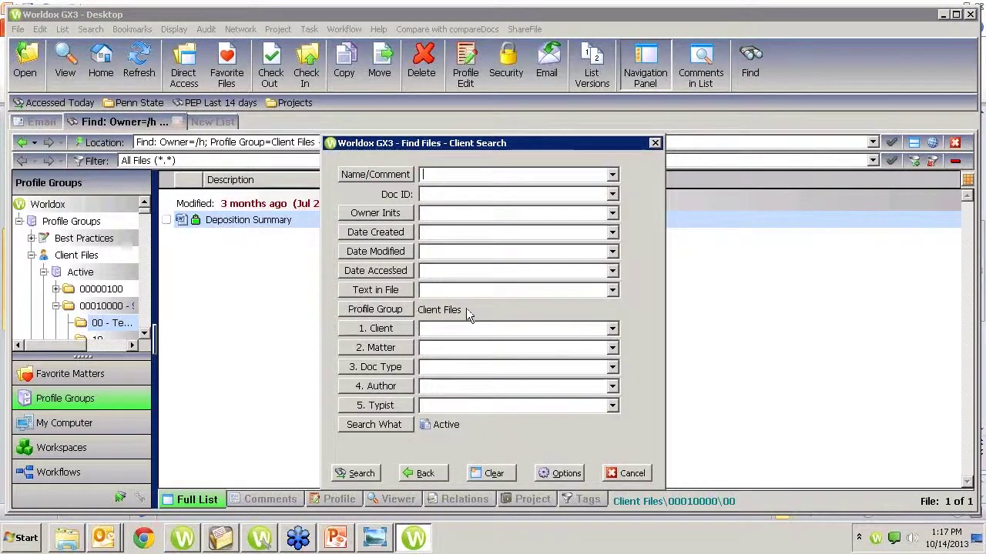
{"action": "left_click", "coordinate": [394, 309]}
{"action": "left_click", "coordinate": [399, 267]}
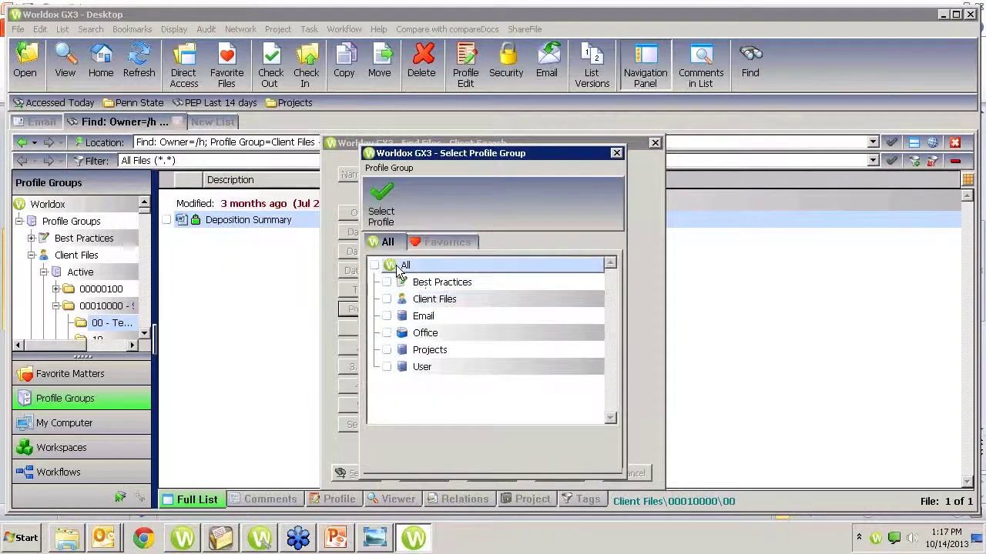
{"action": "double_click", "coordinate": [416, 301]}
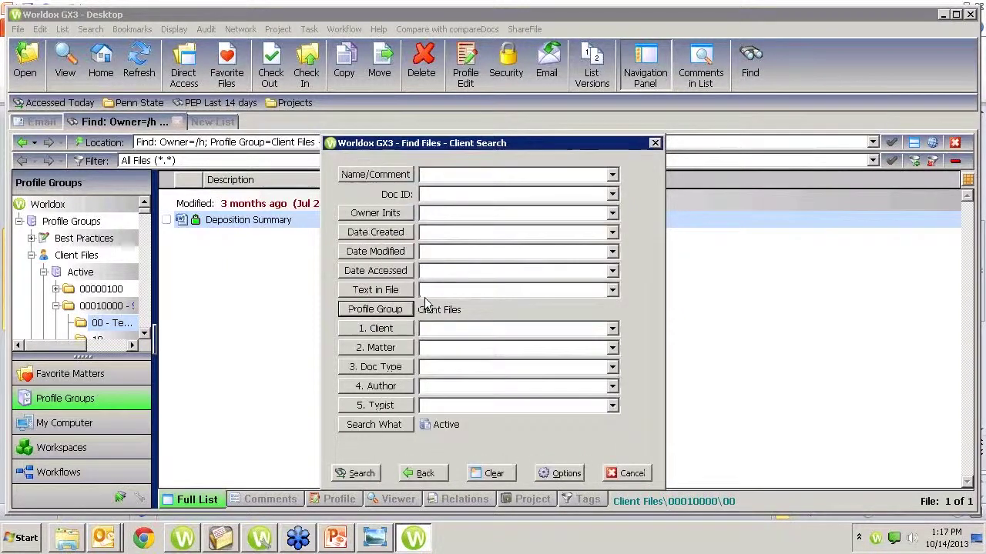
{"action": "left_click", "coordinate": [441, 214]}
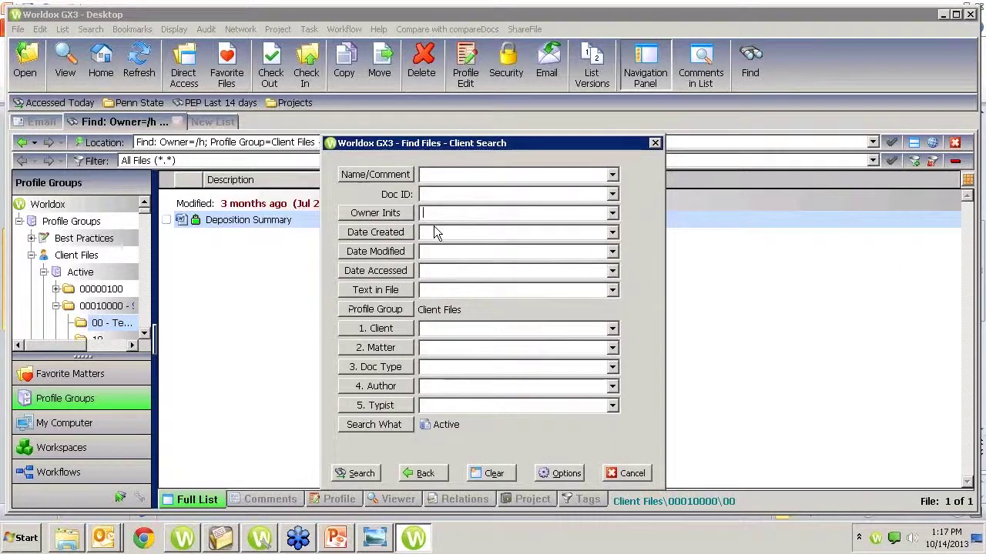
{"action": "type", "text": "/h"}
{"action": "left_click", "coordinate": [351, 471]}
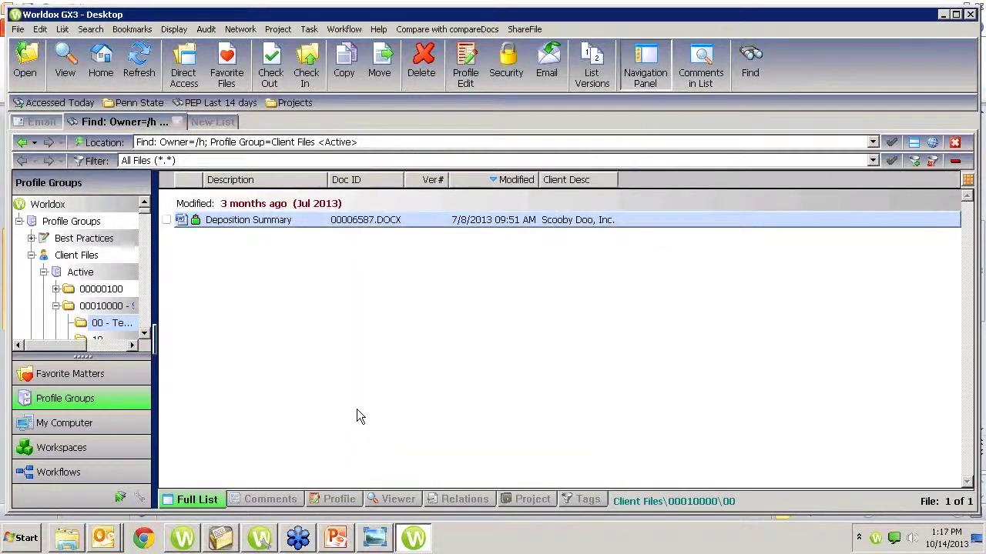
{"action": "left_click", "coordinate": [185, 68]}
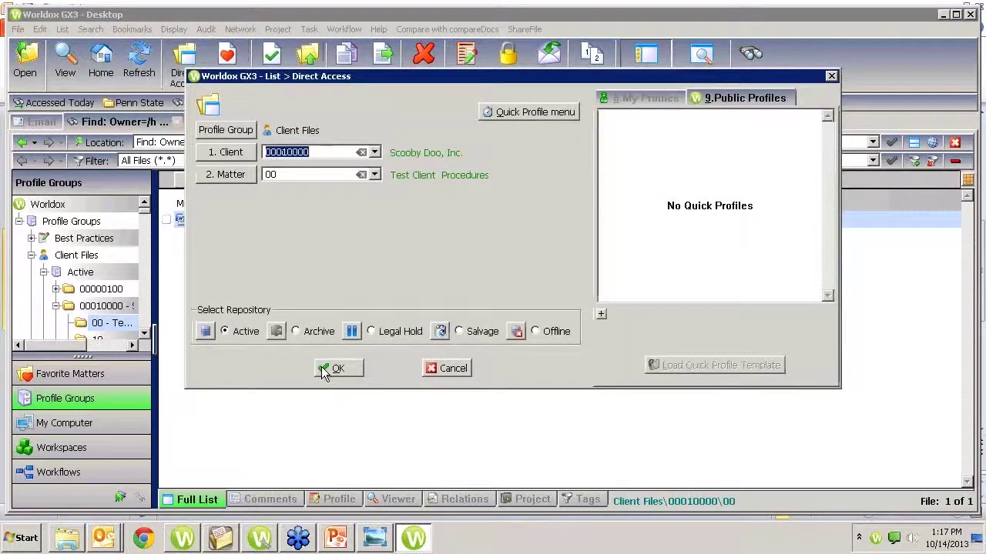
Step: Open client 00010000 matter 00, select the 71% Off email and attempt a check-in
{"action": "left_click", "coordinate": [328, 371]}
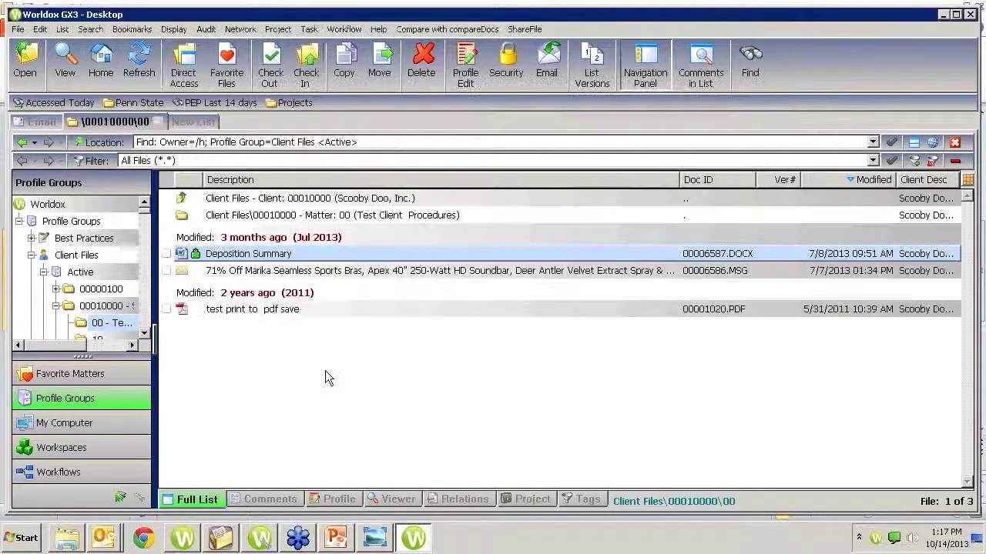
{"action": "left_click", "coordinate": [249, 272]}
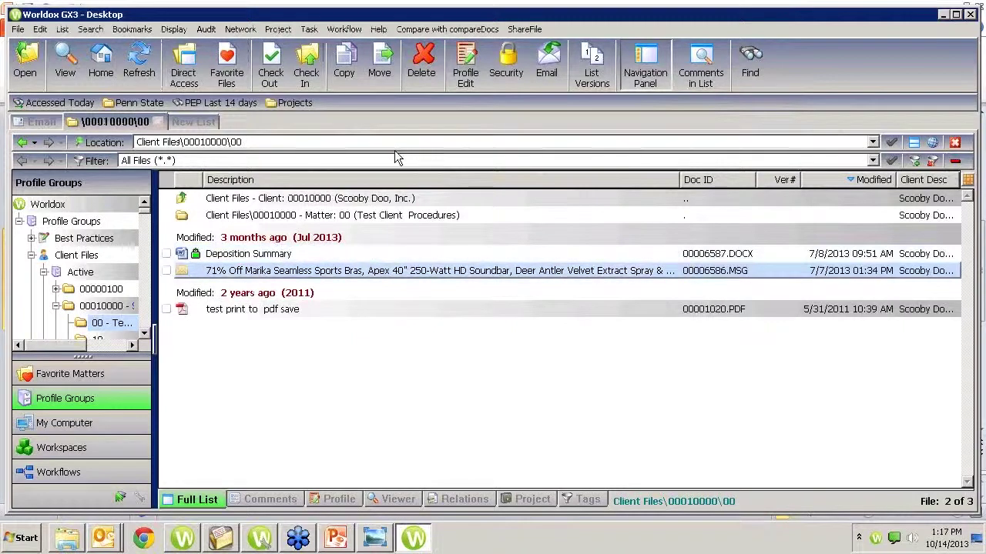
{"action": "left_click", "coordinate": [269, 68]}
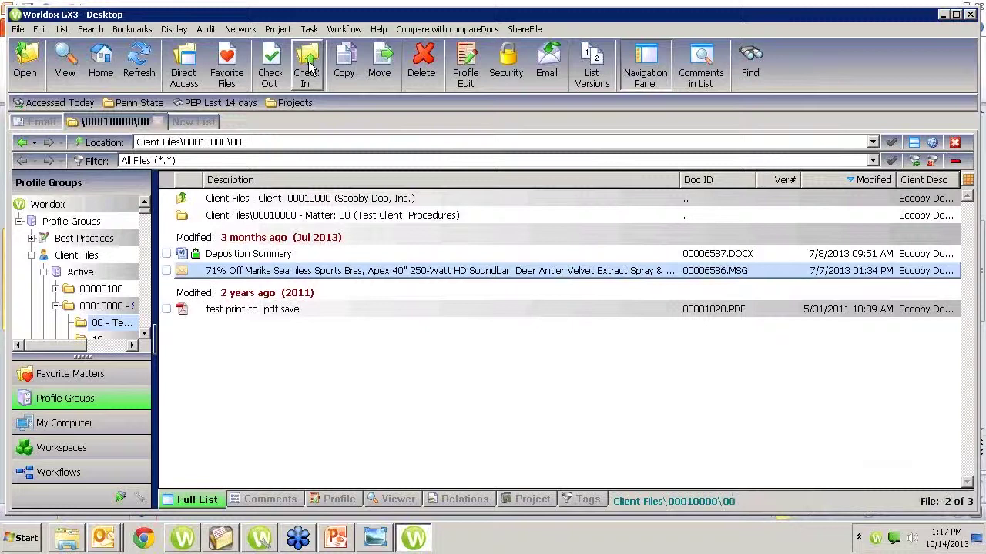
{"action": "left_click", "coordinate": [310, 68]}
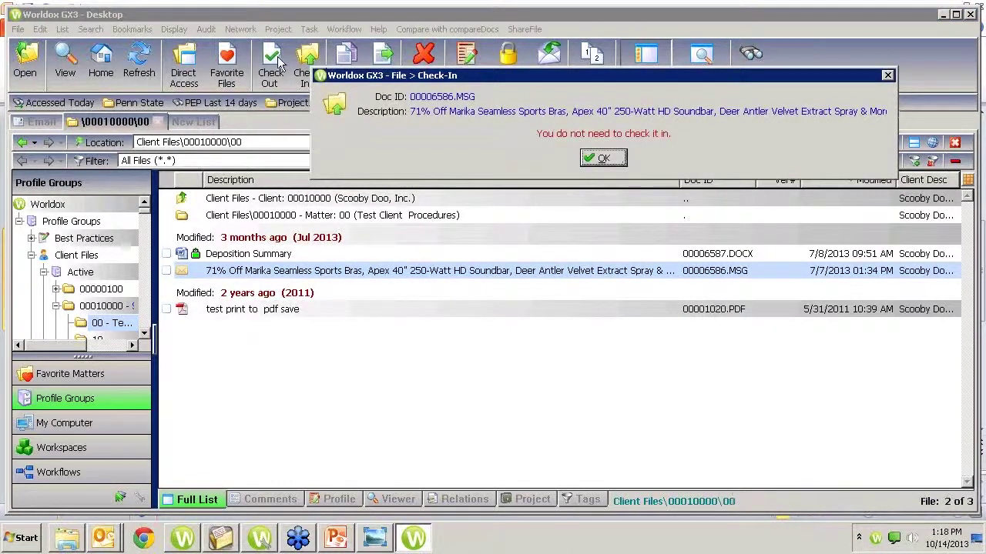
{"action": "left_click", "coordinate": [593, 158]}
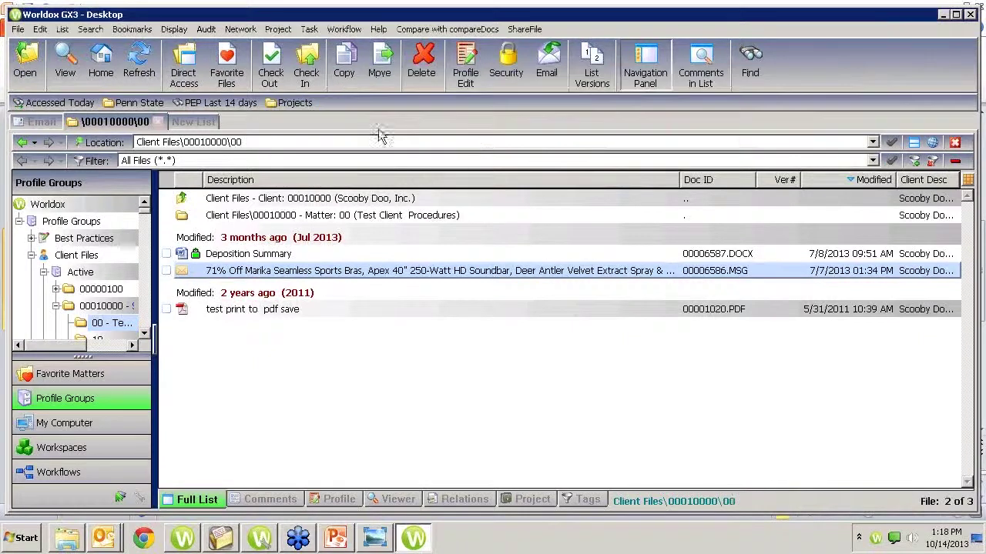
Step: Check out the 71% Off email to the local mirror folder
{"action": "left_click", "coordinate": [274, 73]}
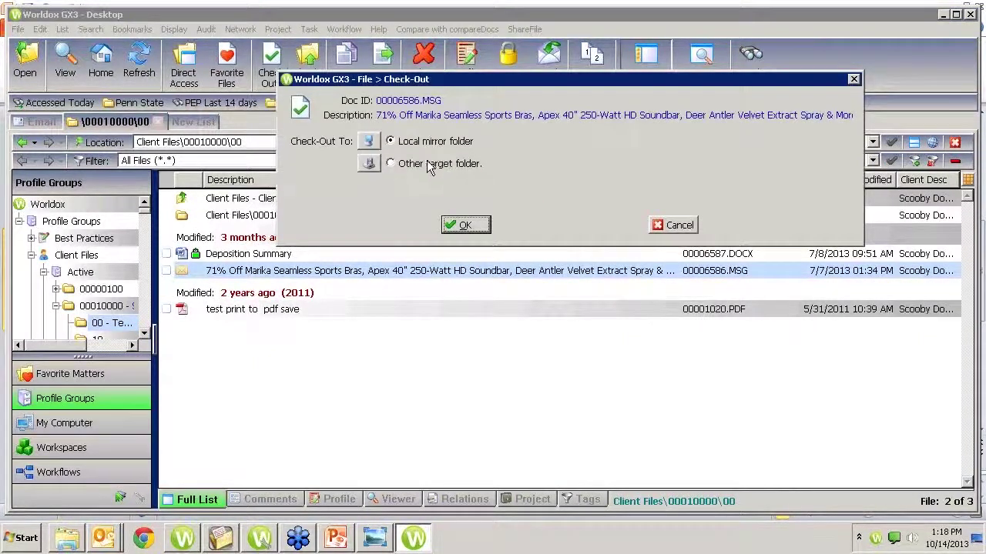
{"action": "left_click", "coordinate": [462, 228]}
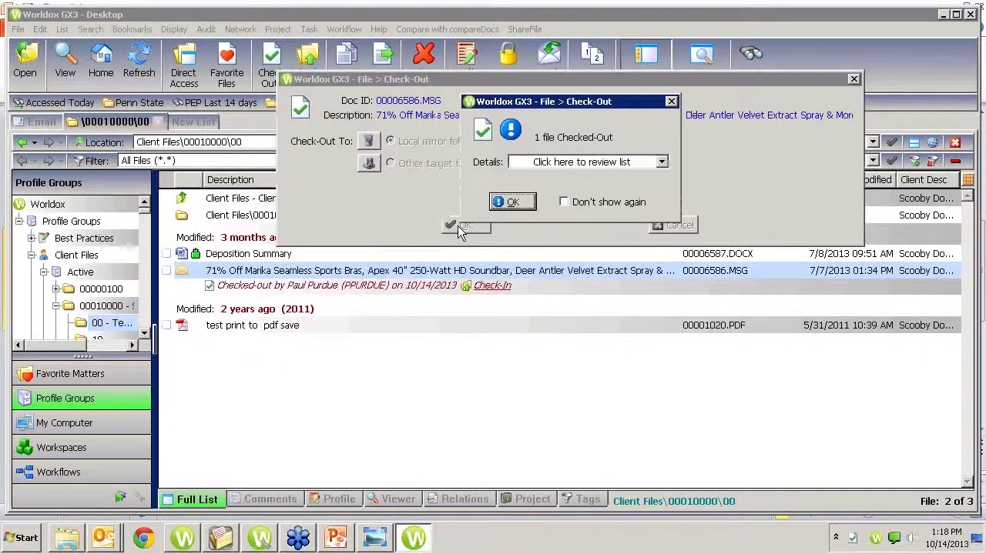
{"action": "left_click", "coordinate": [506, 201]}
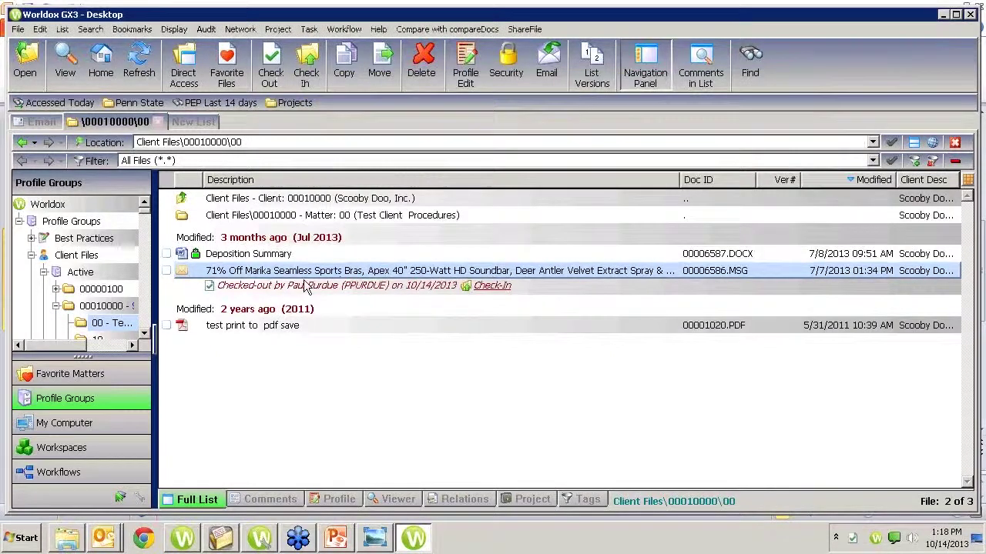
{"action": "left_click", "coordinate": [235, 327]}
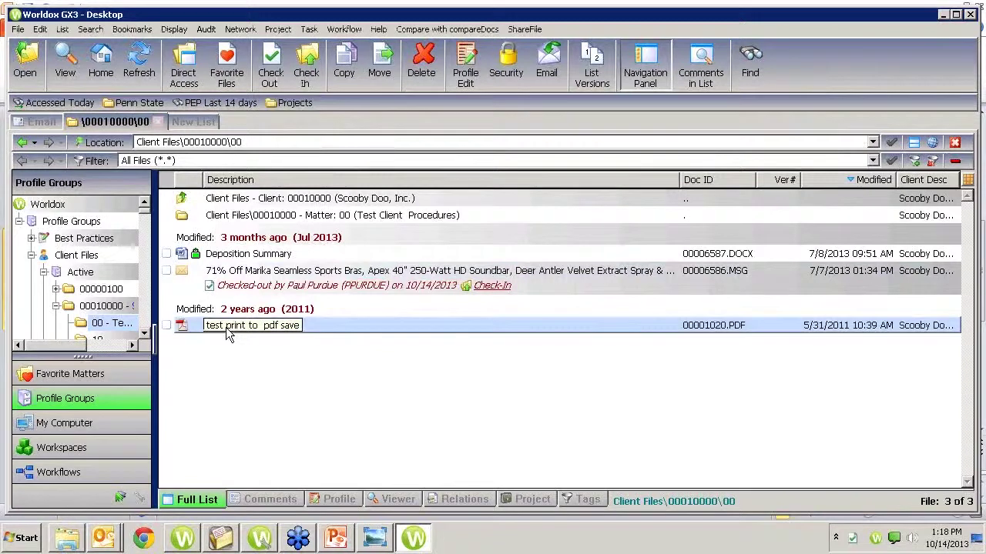
Step: Classify 'test print to pdf save' as Protected, ignoring the spell check flag
{"action": "left_click", "coordinate": [463, 60]}
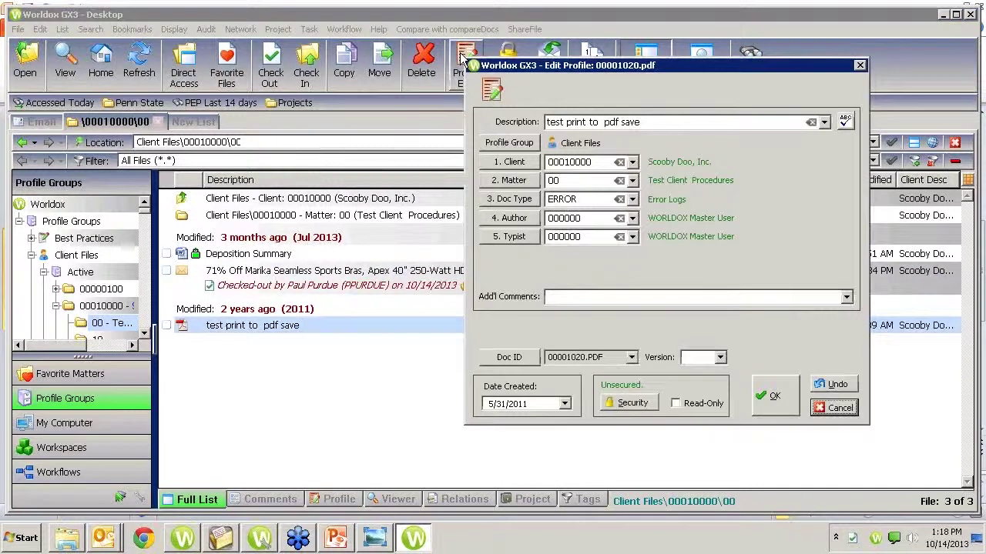
{"action": "left_click", "coordinate": [636, 406]}
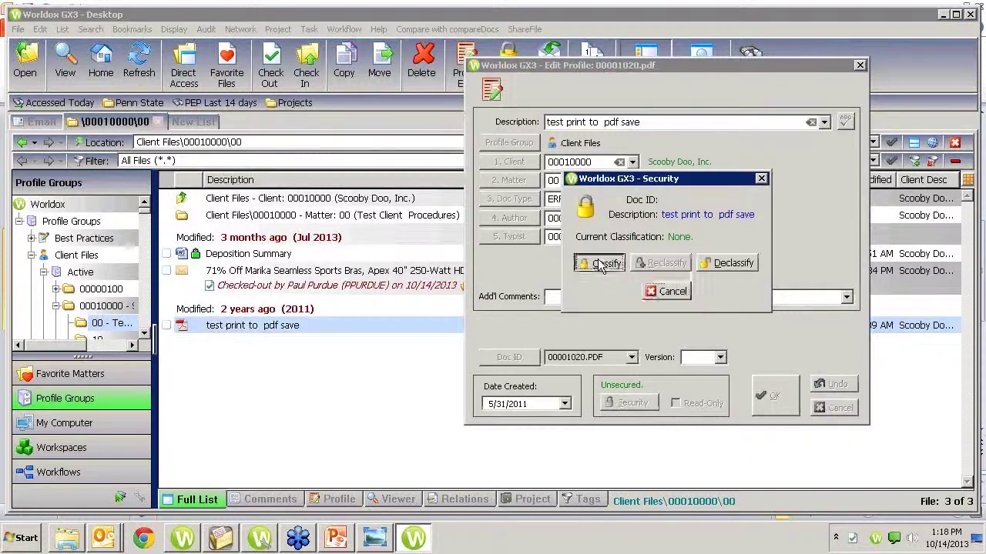
{"action": "left_click", "coordinate": [600, 264]}
{"action": "left_click", "coordinate": [609, 221]}
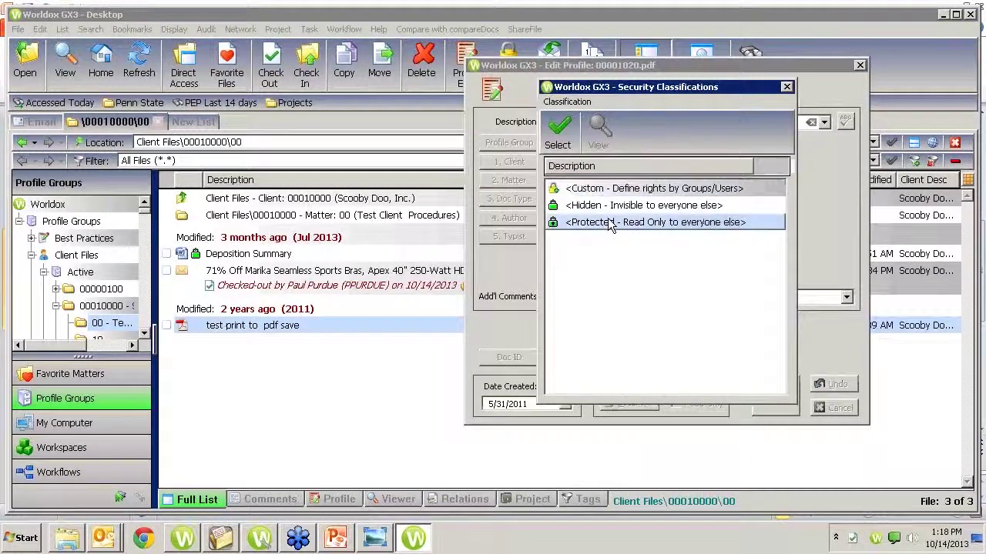
{"action": "double_click", "coordinate": [609, 222]}
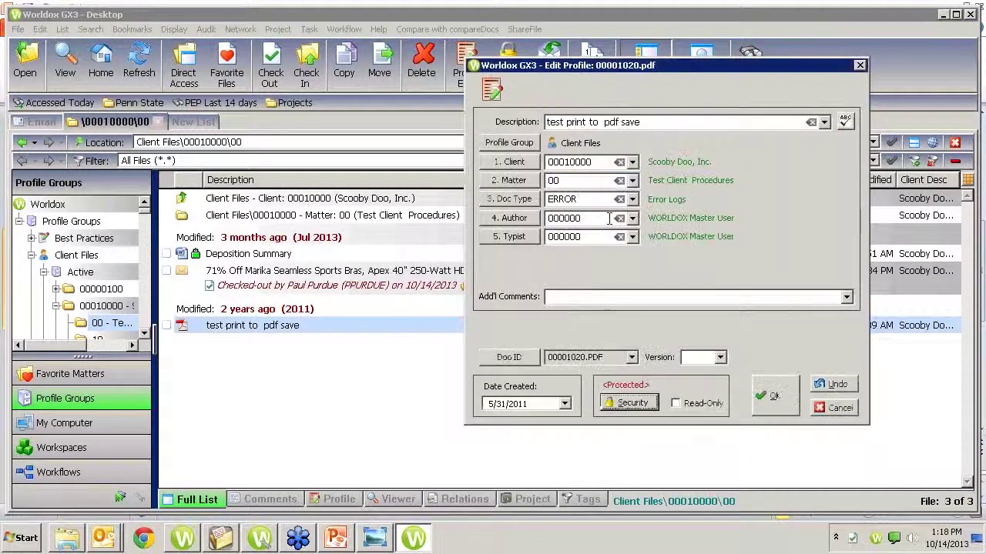
{"action": "left_click", "coordinate": [768, 398]}
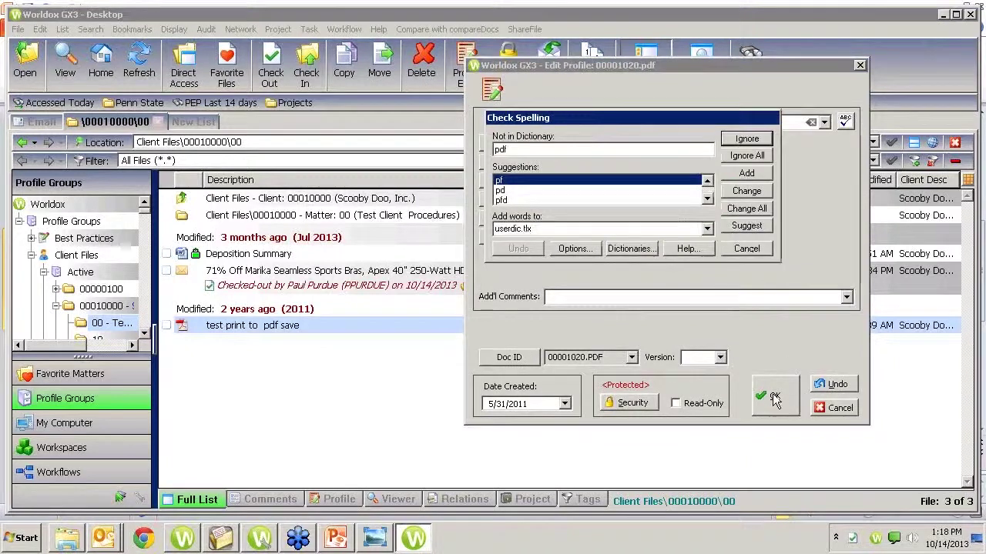
{"action": "left_click", "coordinate": [735, 144]}
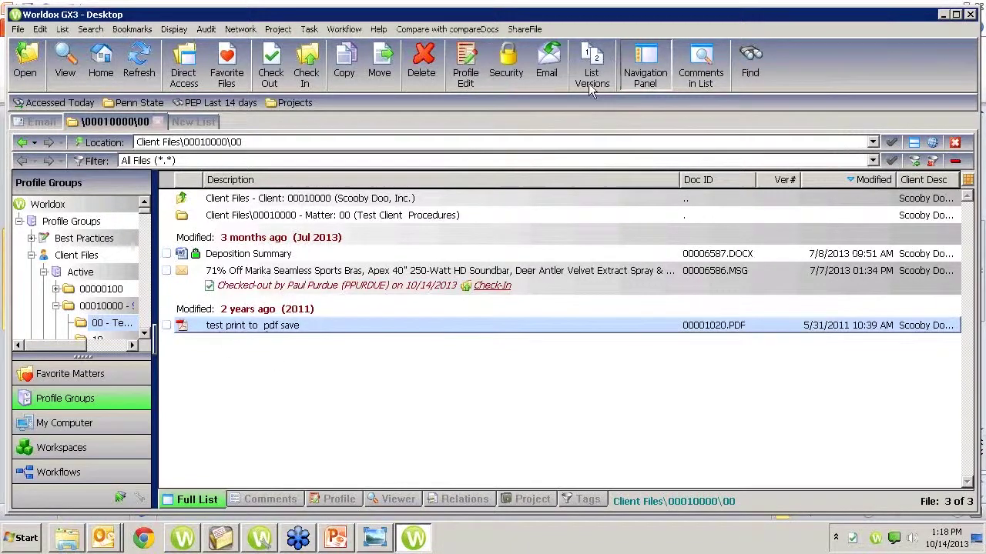
{"action": "left_click", "coordinate": [747, 61]}
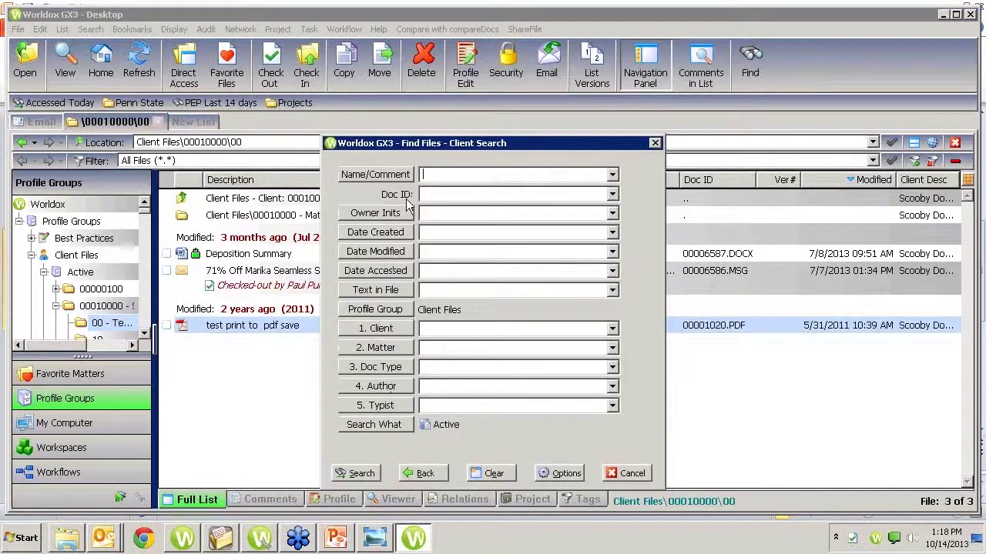
Step: Search Owner Inits '/c', returning only the checked-out 71% Off email
{"action": "left_click", "coordinate": [428, 212]}
{"action": "type", "text": "/c"}
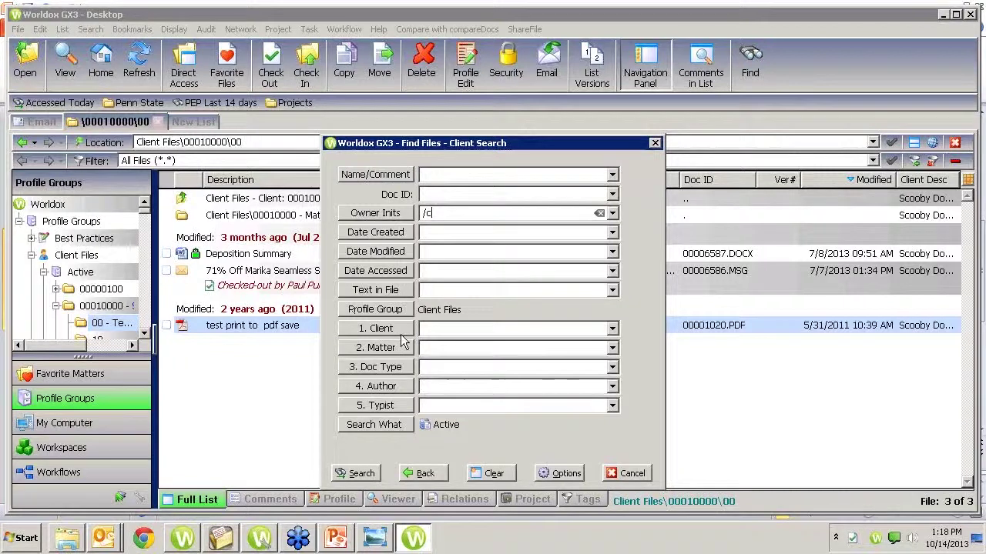
{"action": "left_click", "coordinate": [360, 472]}
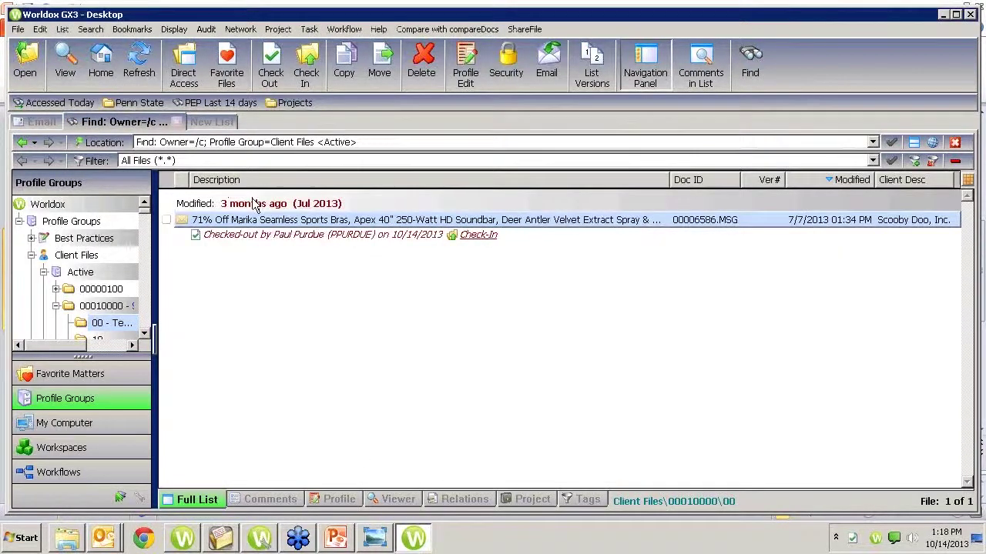
{"action": "left_click", "coordinate": [739, 66]}
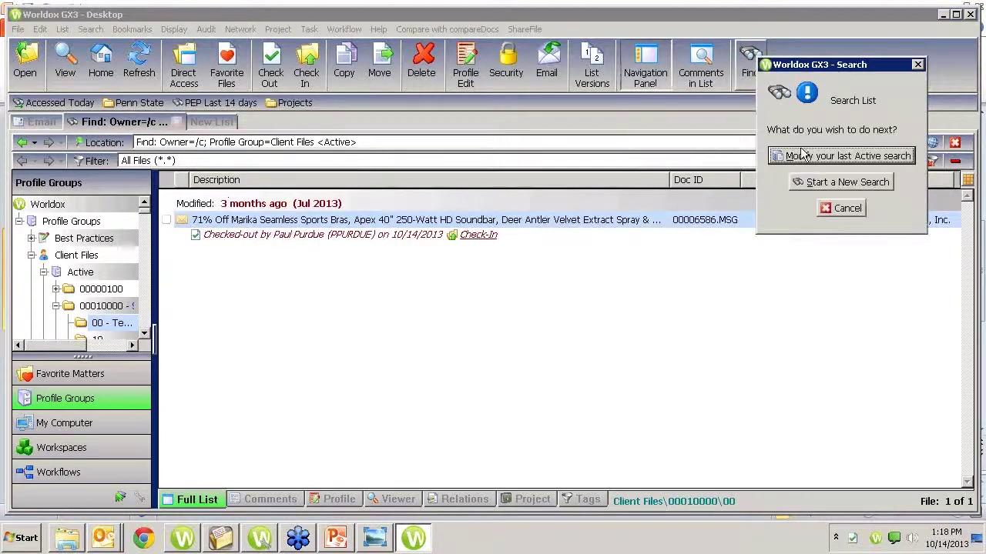
Step: Rerun the last search with /p in Owner Inits, returning only 'test print to pdf save'
{"action": "left_click", "coordinate": [805, 157]}
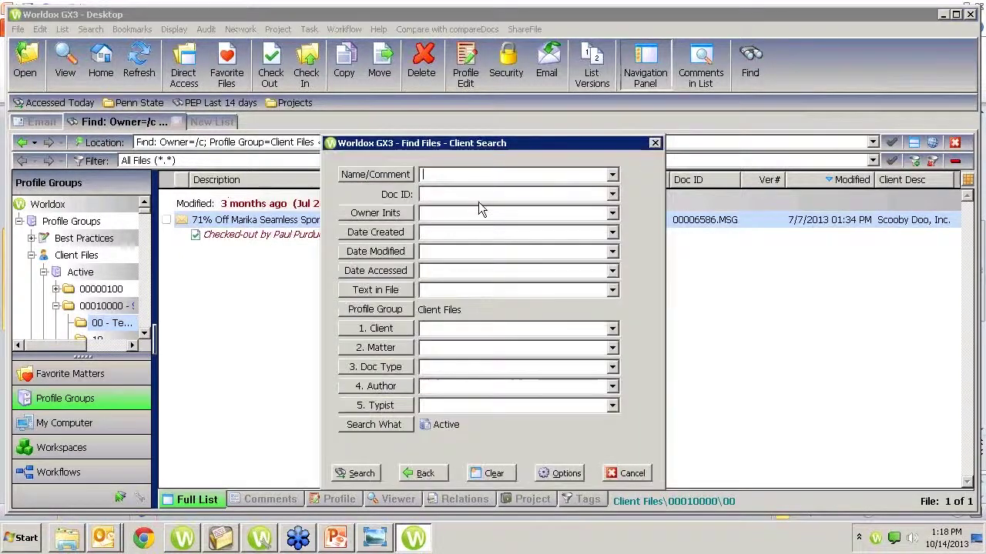
{"action": "left_click", "coordinate": [442, 216]}
{"action": "type", "text": "/p"}
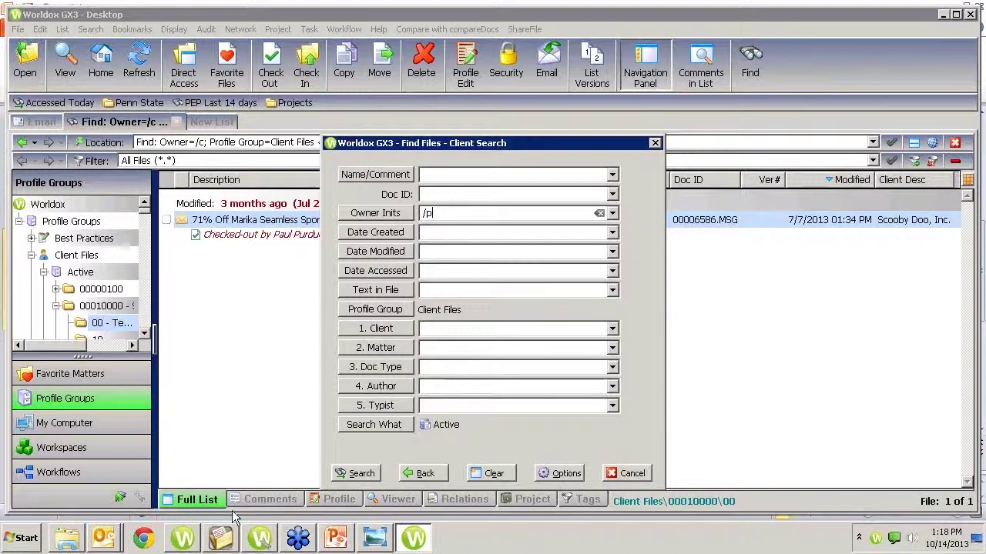
{"action": "left_click", "coordinate": [358, 473]}
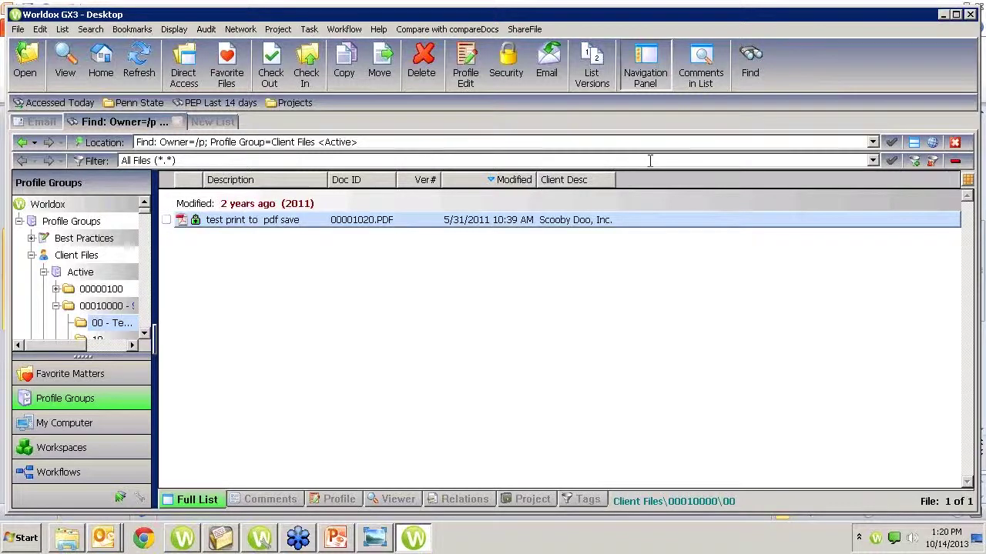
Step: Begin a new search, correcting the Owner Inits entry from /h to /p
{"action": "left_click", "coordinate": [751, 60]}
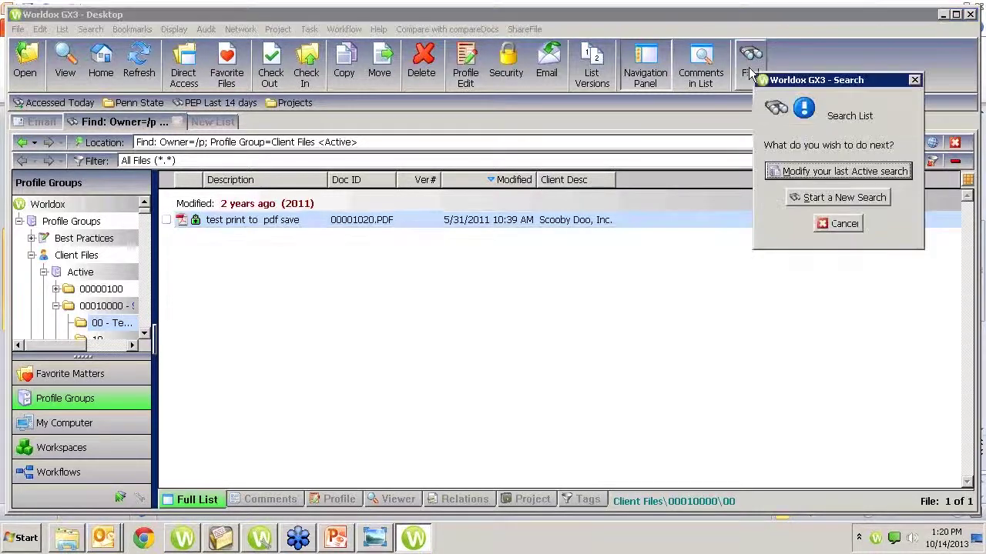
{"action": "left_click", "coordinate": [816, 197]}
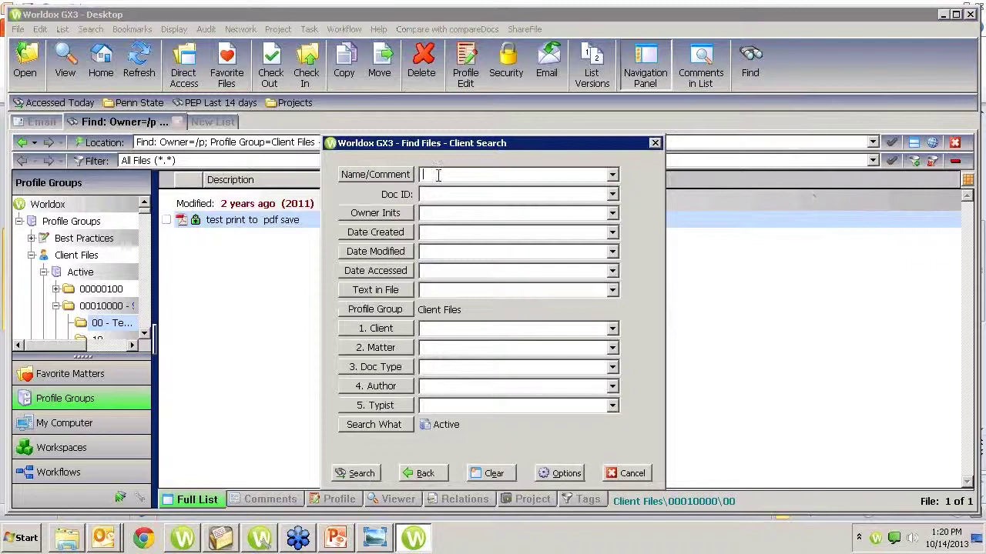
{"action": "type", "text": "/h"}
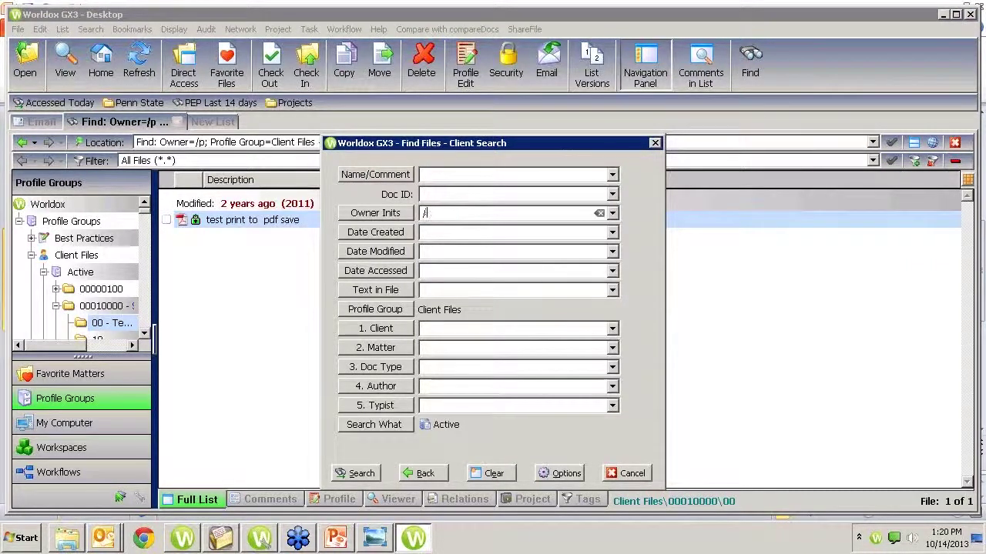
{"action": "key", "text": "BackSpace"}
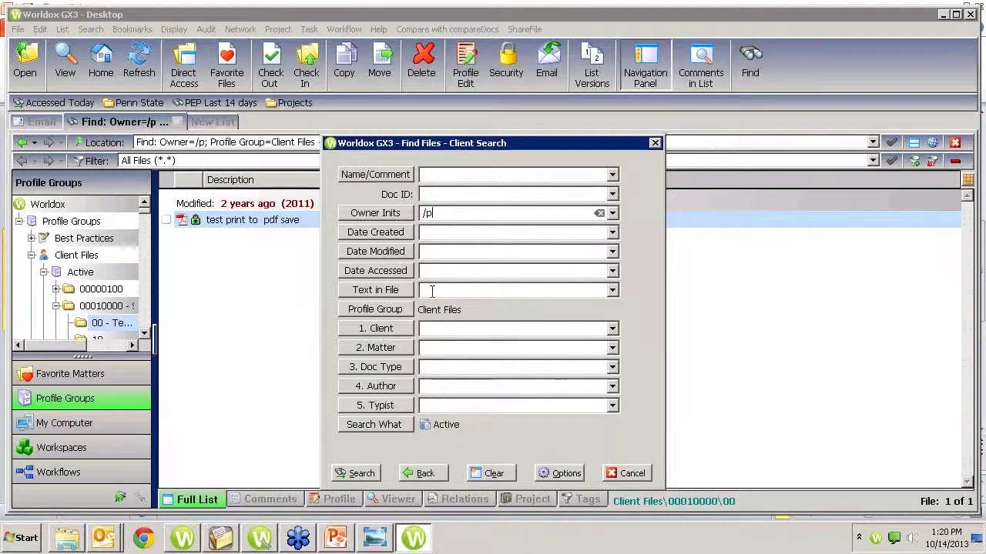
{"action": "left_click", "coordinate": [446, 330]}
{"action": "left_click", "coordinate": [450, 213]}
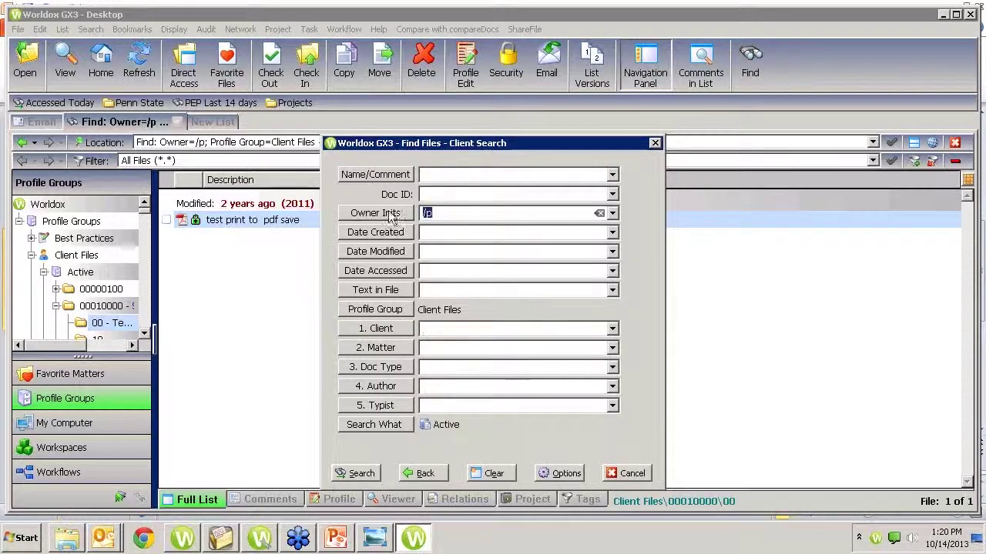